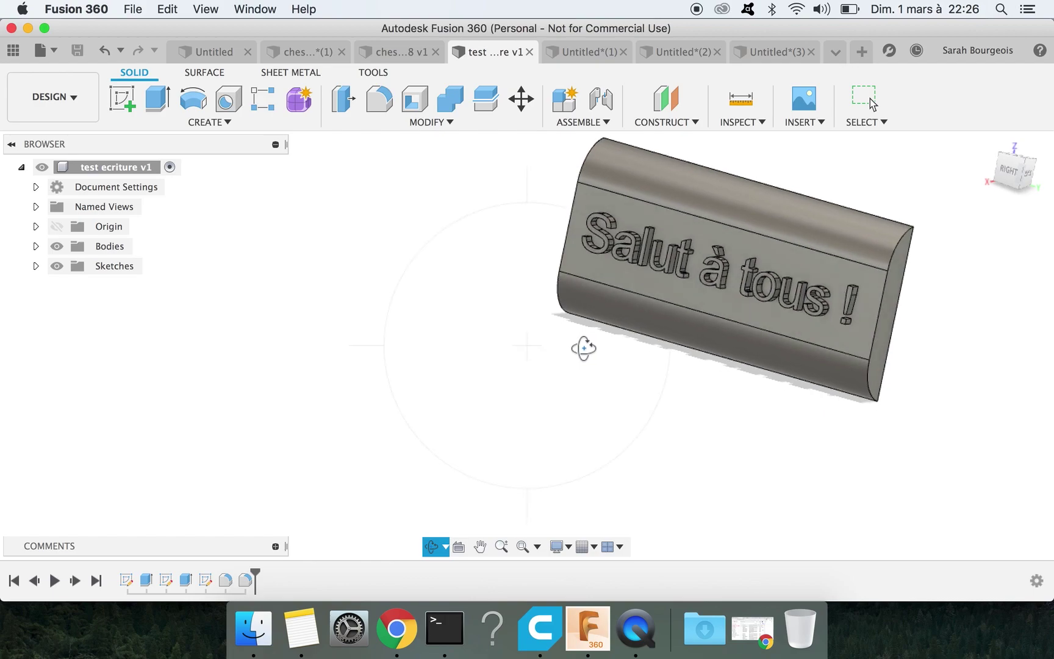
- Create a new design and start a sketch on the horizontal XY plane
drag(715, 345, 710, 337)
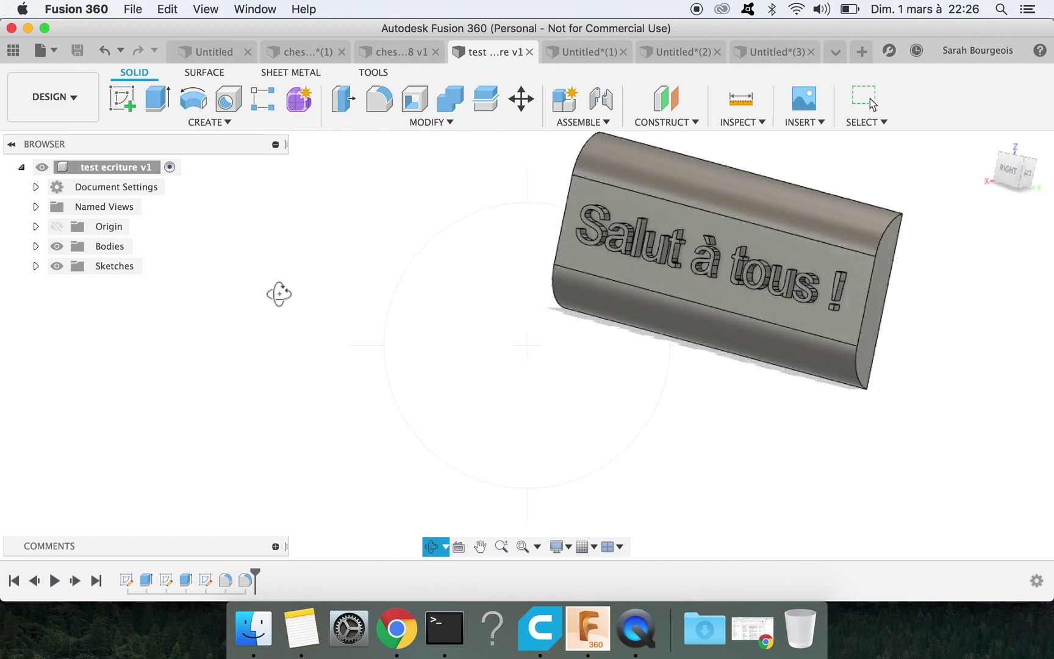
click(136, 10)
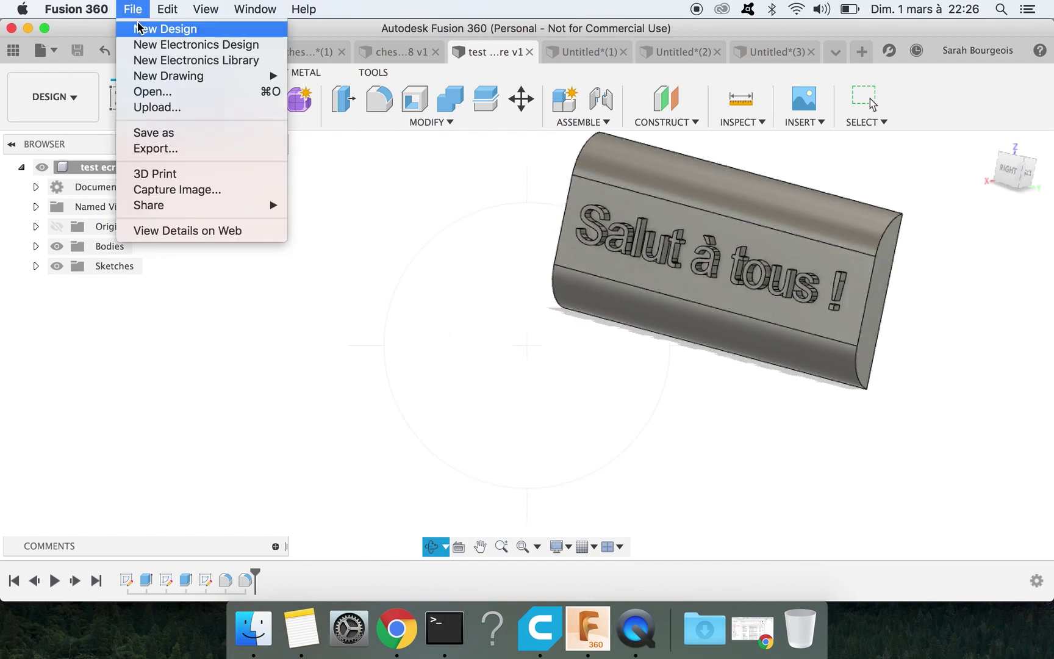
click(138, 28)
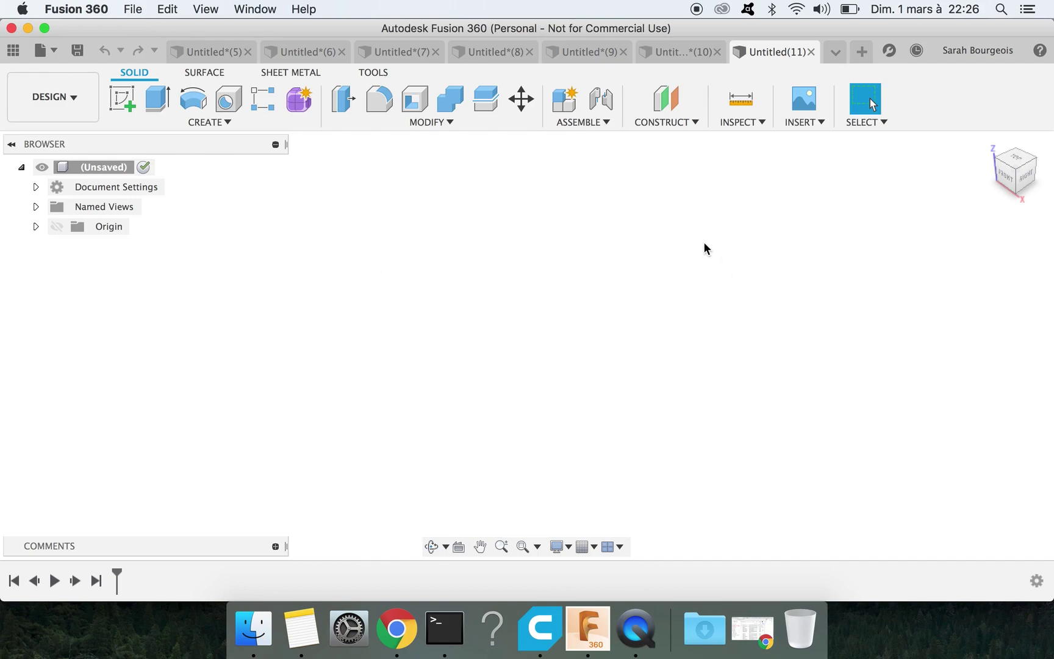
click(122, 97)
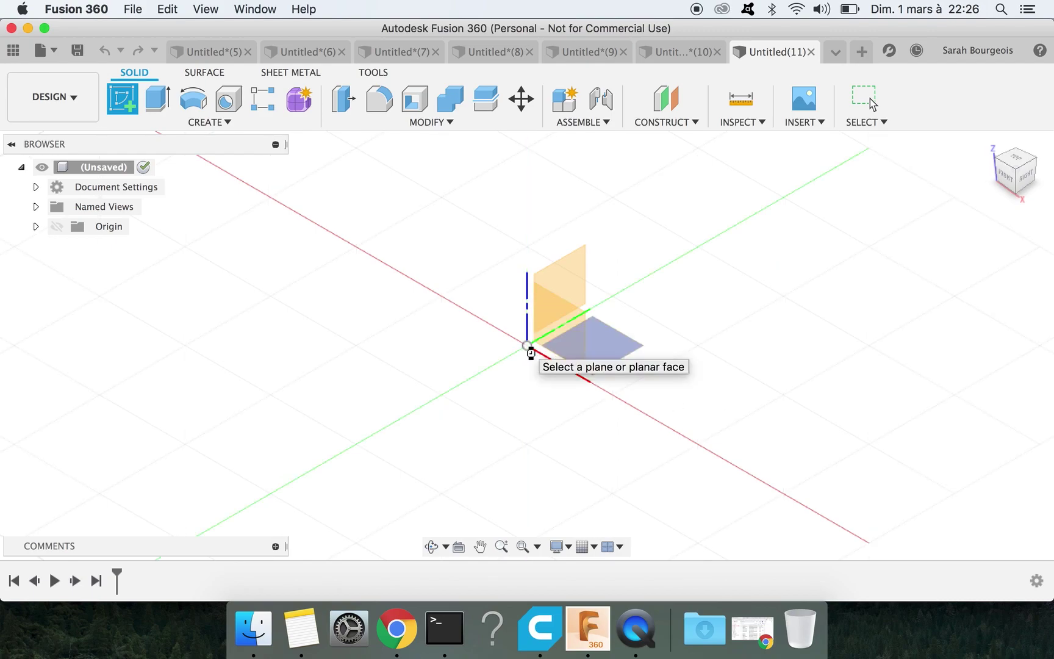
click(532, 352)
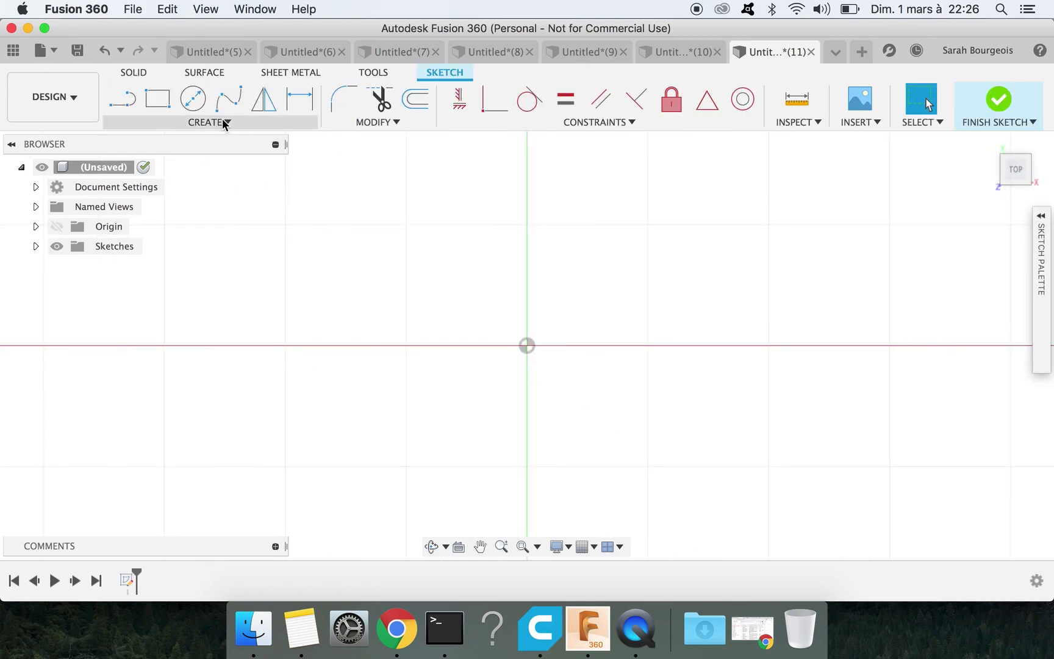
- Sketch a center rectangle on the origin, 200 mm wide and 100 mm high
click(225, 122)
mouse_move(208, 158)
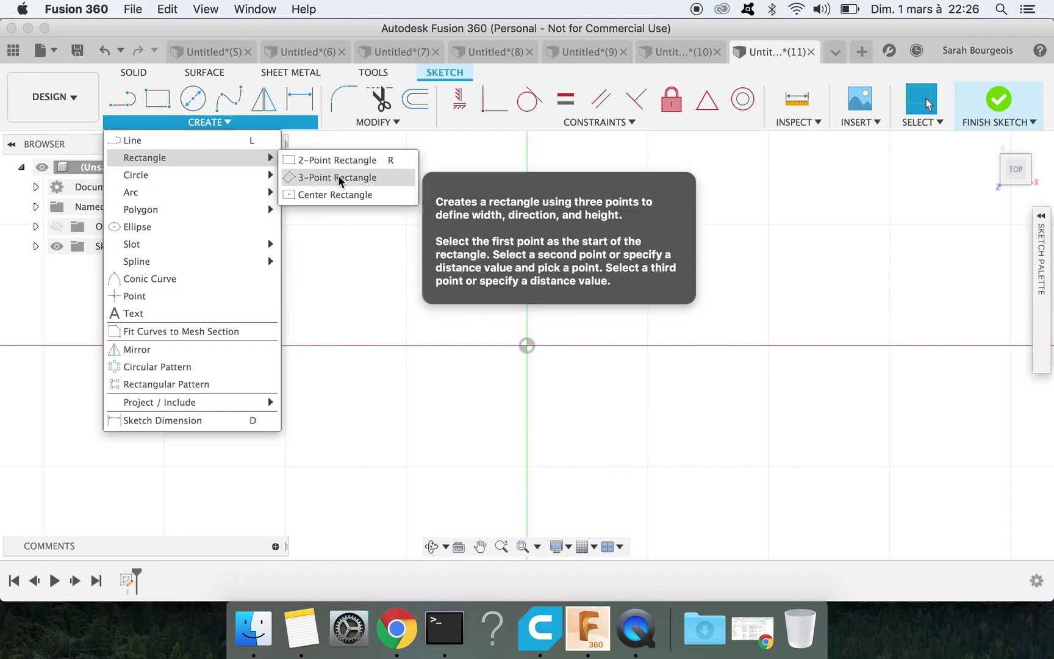
click(348, 196)
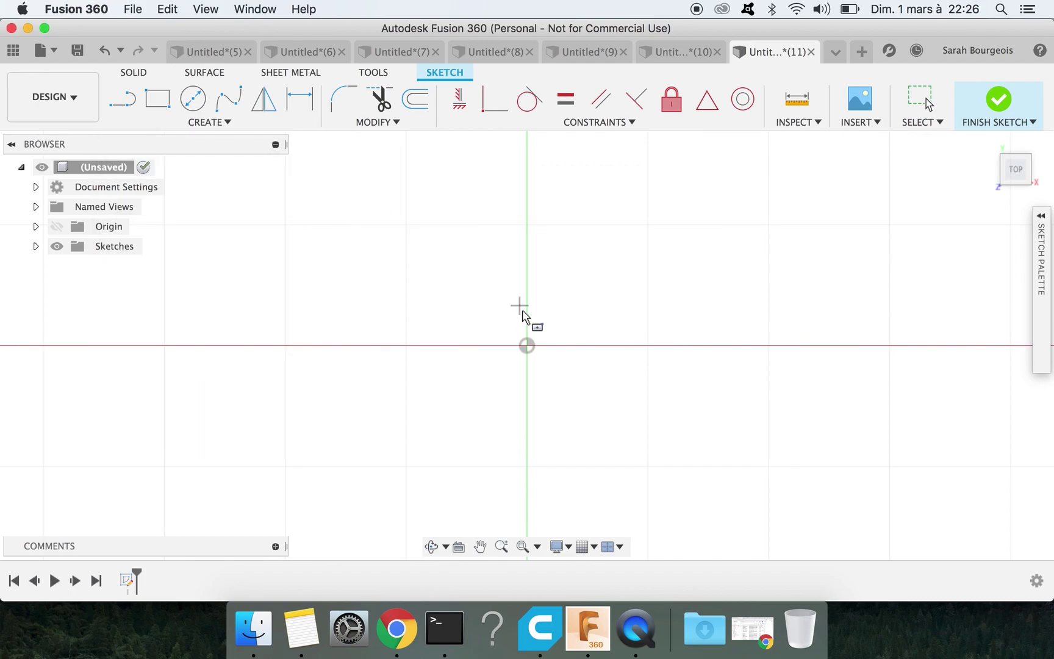
click(528, 346)
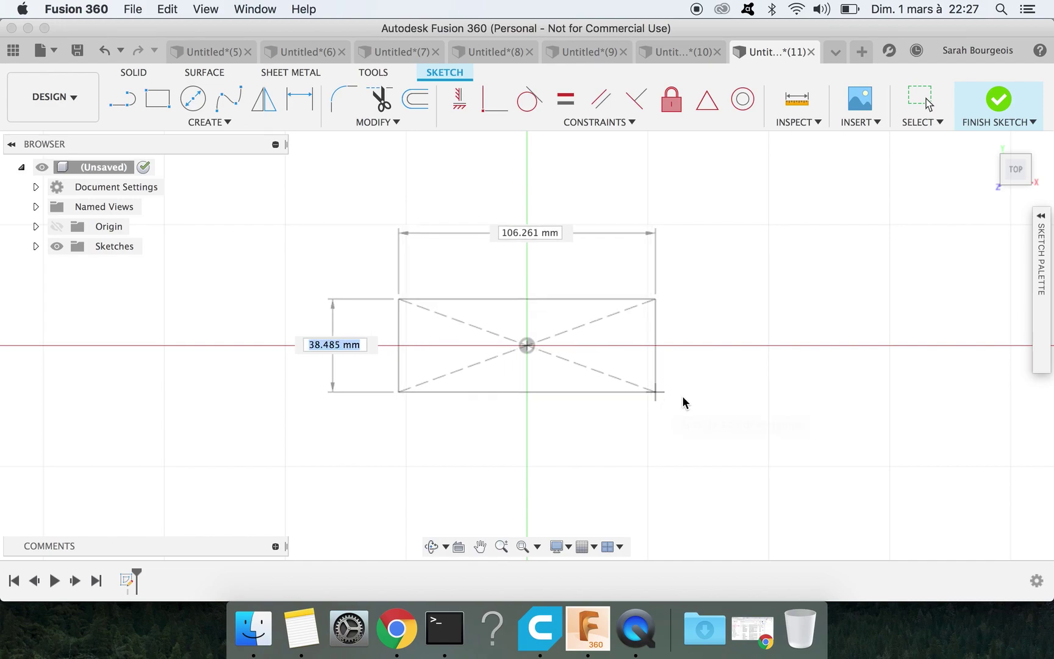
key(Tab)
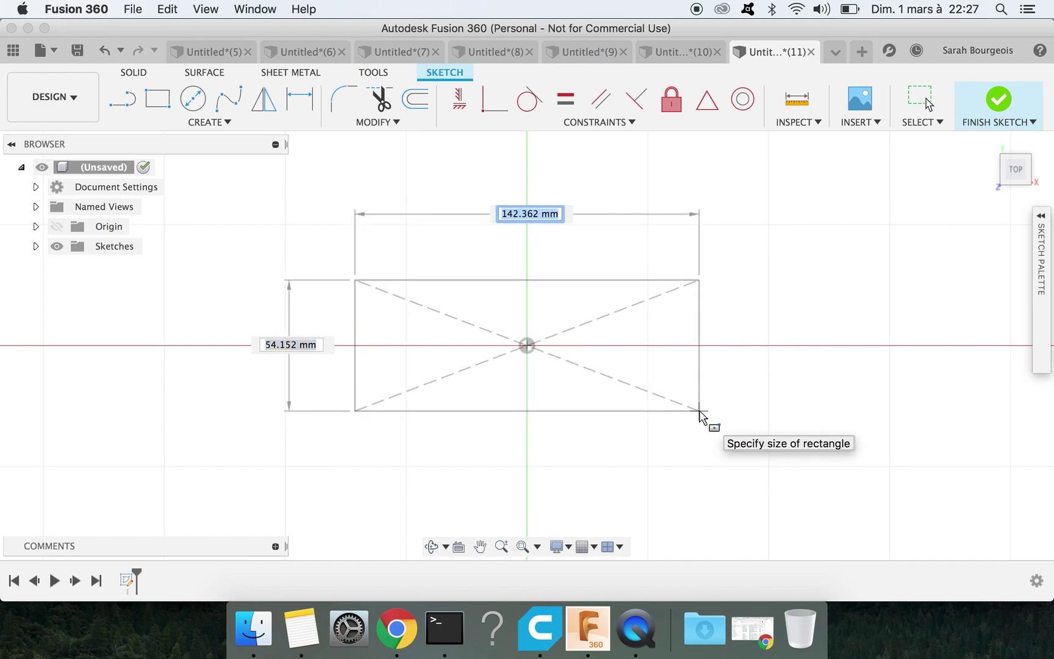
text(200)
key(Tab)
text(100)
key(Tab)
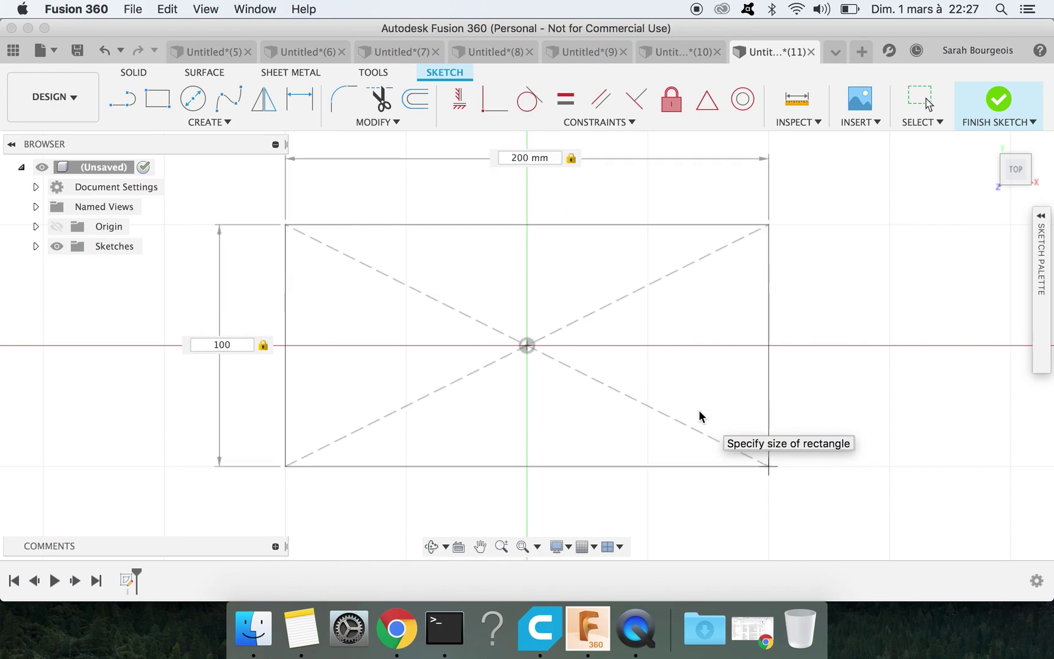
key(Return)
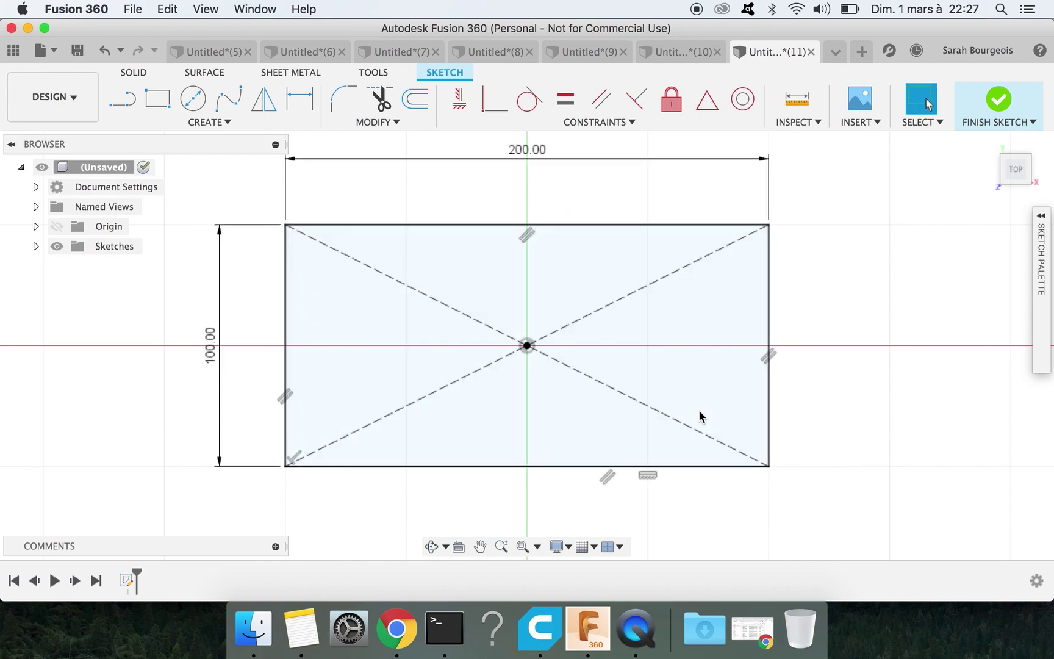
- Extrude the rectangle profile 20 mm as a new body
click(349, 264)
click(336, 292)
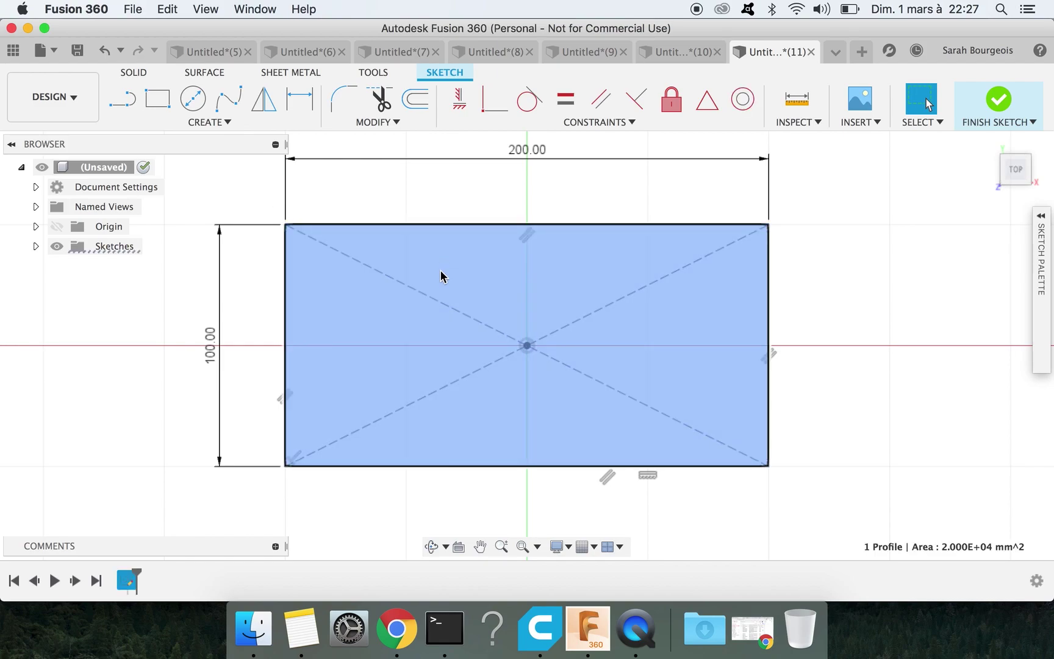
click(138, 75)
click(157, 98)
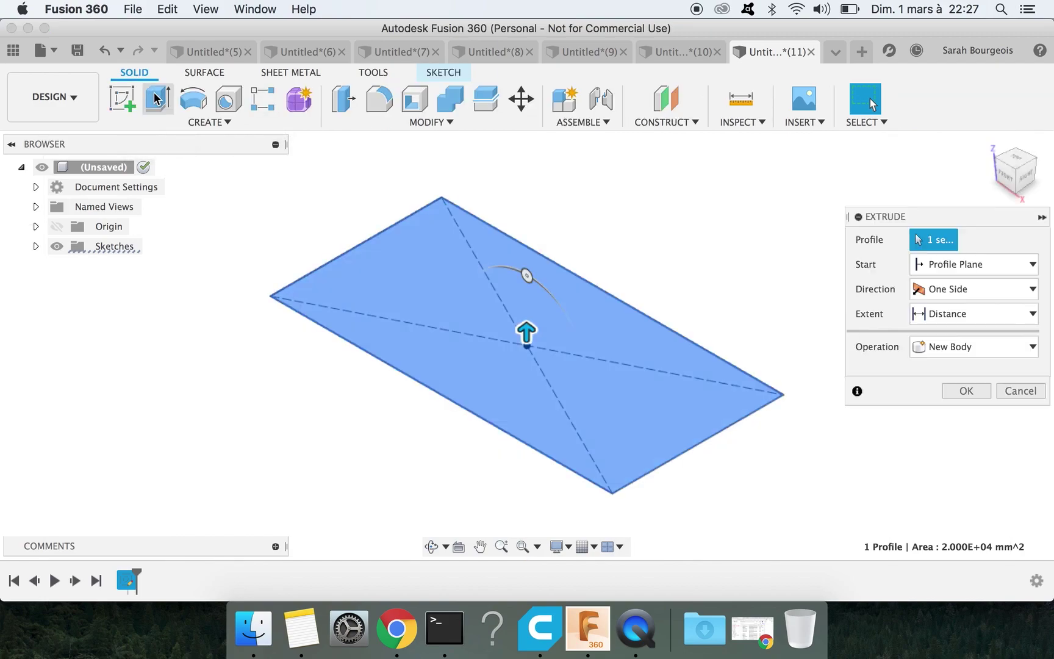
text(20)
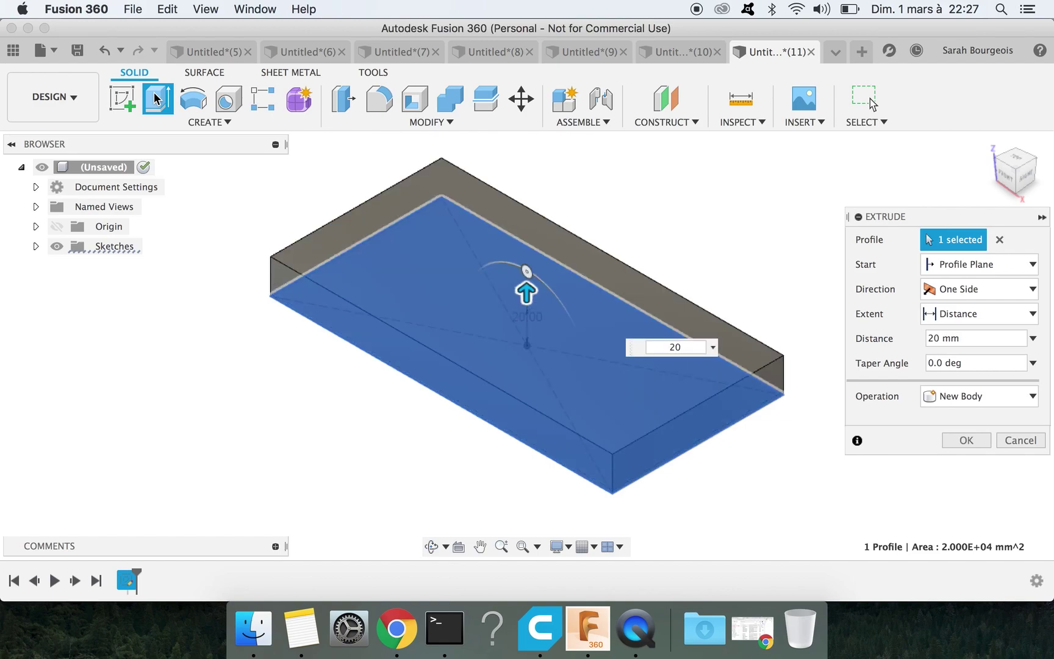
key(Return)
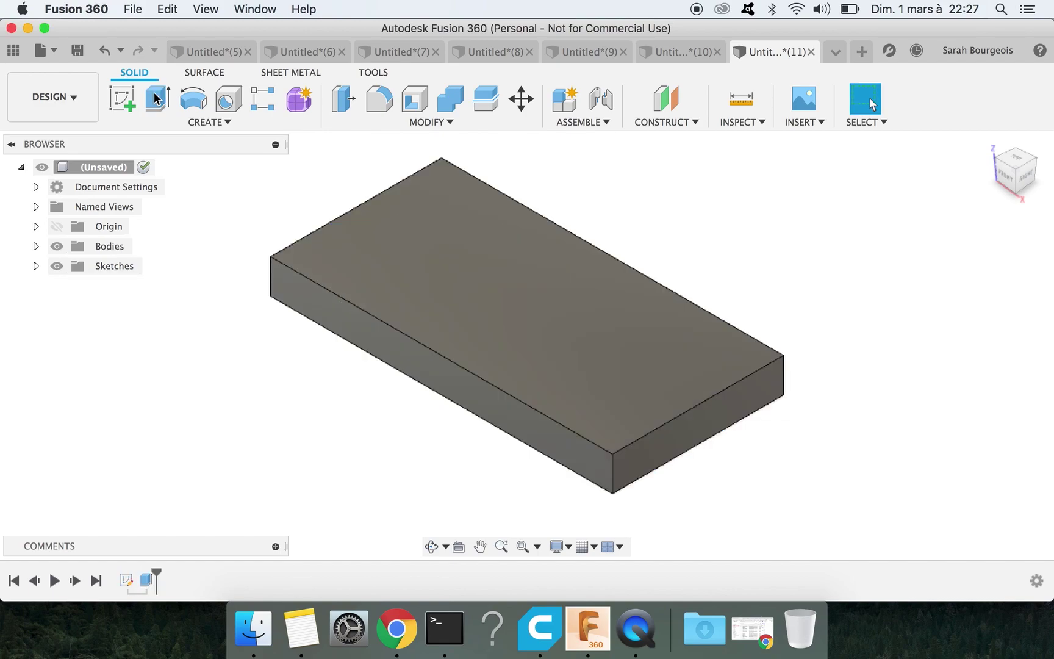
- Start a new sketch on the block's large top face
click(427, 547)
drag(376, 278, 369, 373)
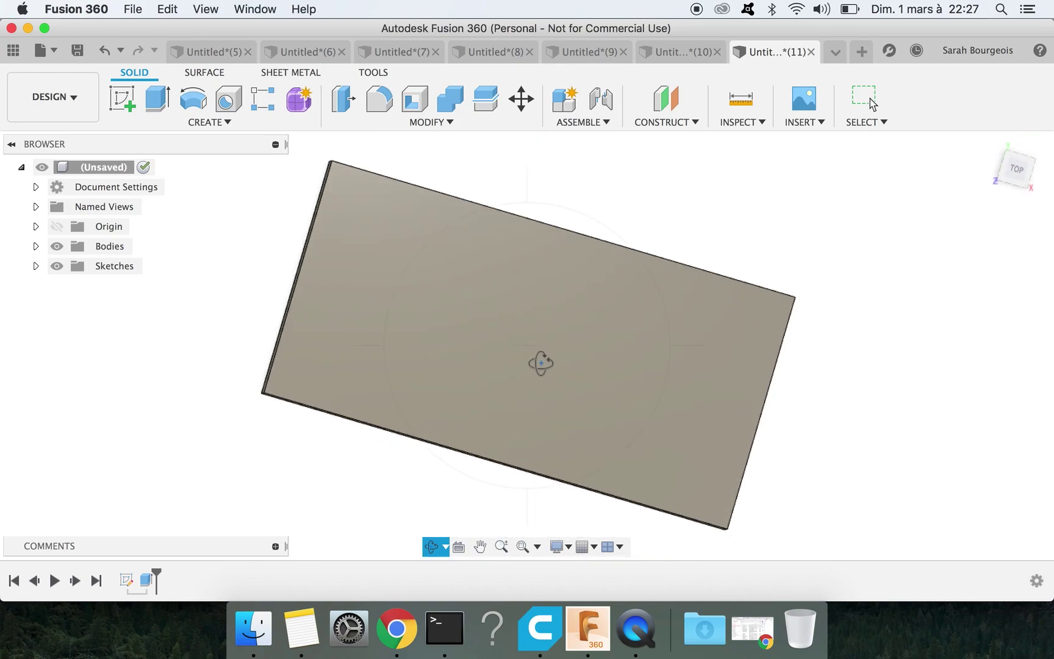
click(863, 102)
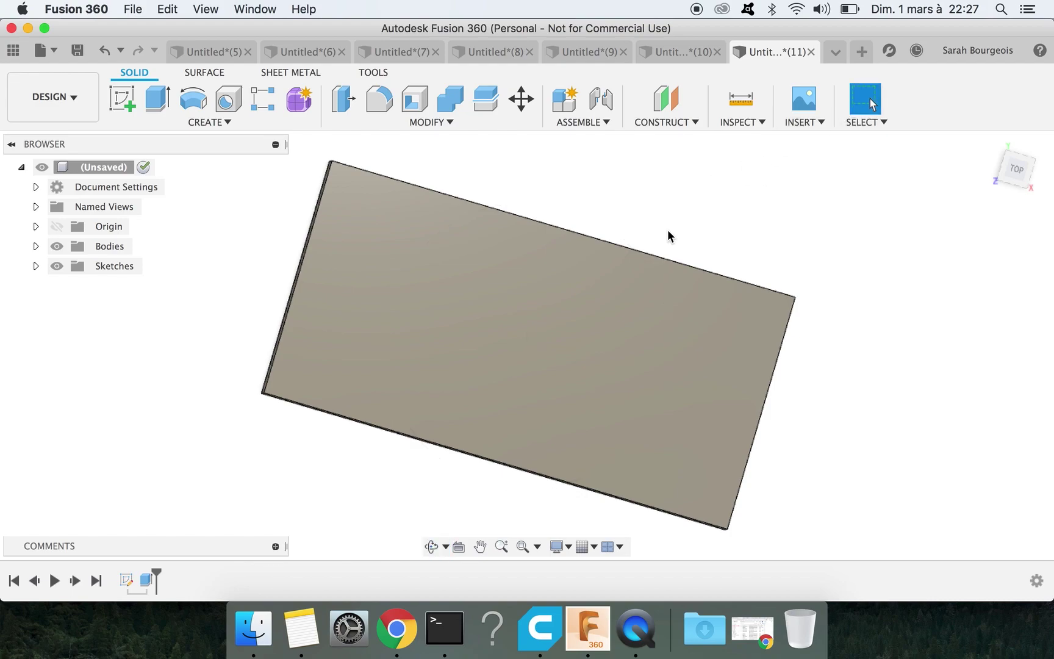
click(468, 343)
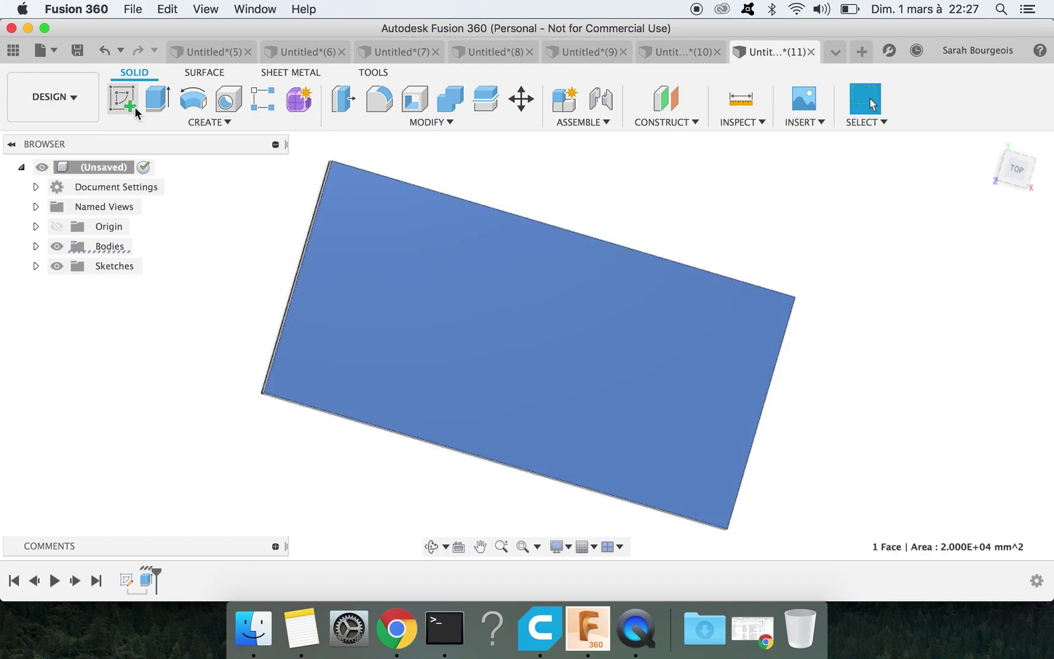
click(130, 110)
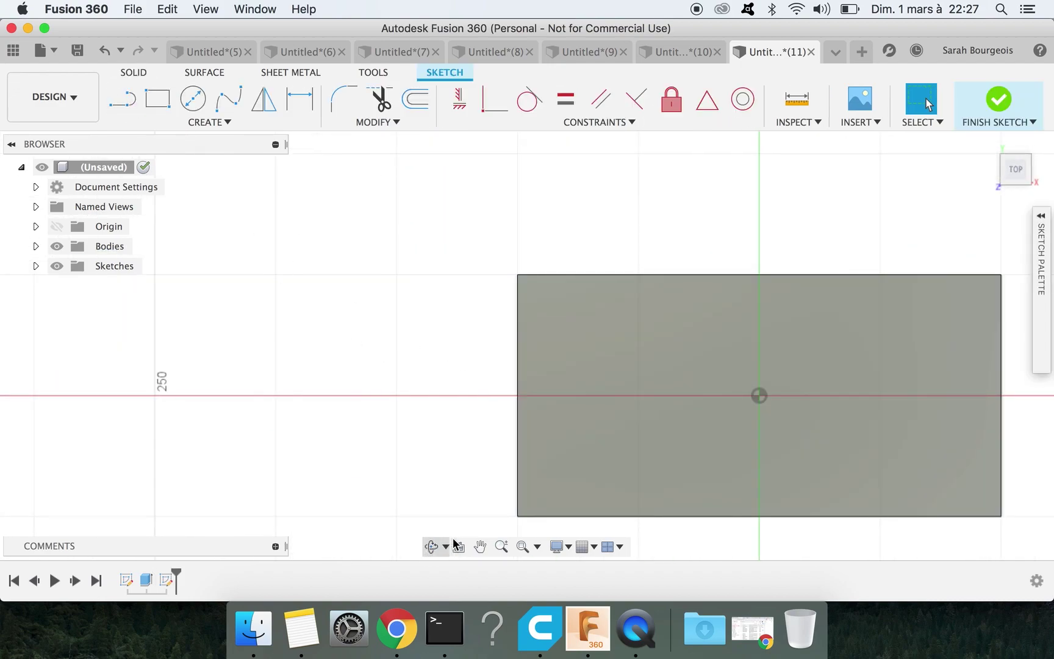
- Place a sketch text reading "Salut à tous !" near the upper-left corner of the block's top face
click(480, 547)
mouse_move(590, 242)
mouse_down()
mouse_move(344, 229)
mouse_move(374, 219)
mouse_up()
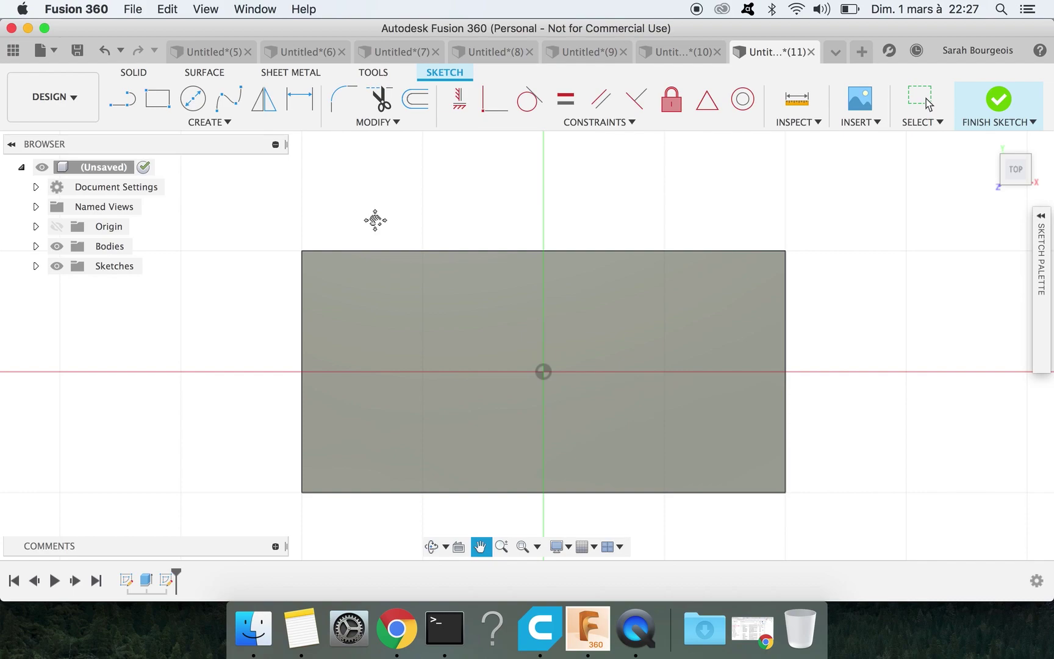
click(209, 121)
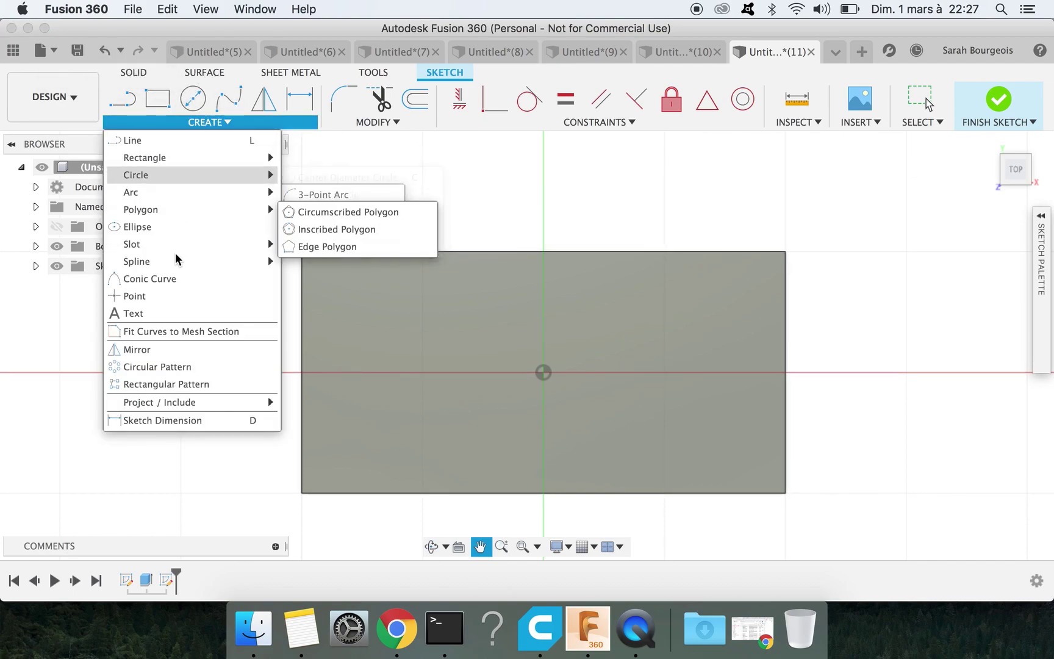
click(157, 314)
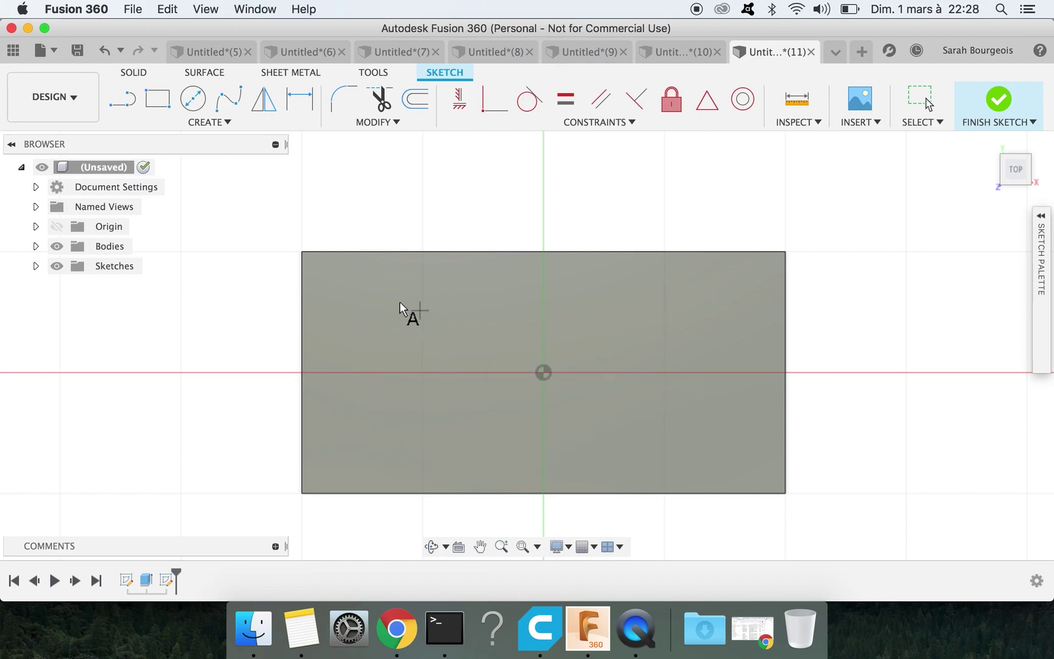
click(365, 291)
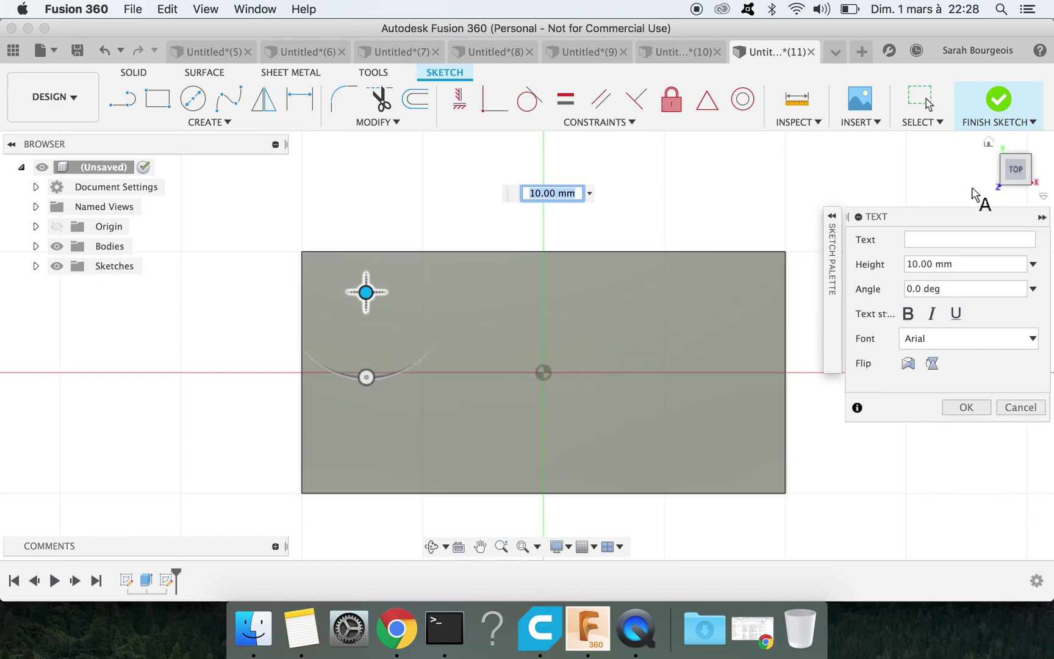
click(932, 238)
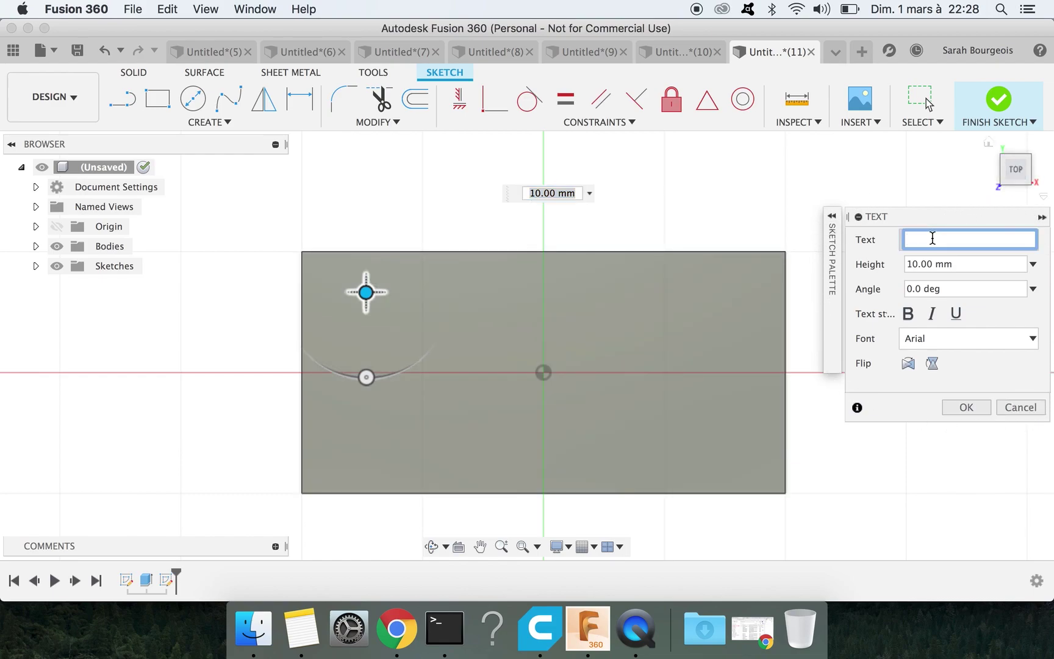
text(Salut à tous)
key(Return)
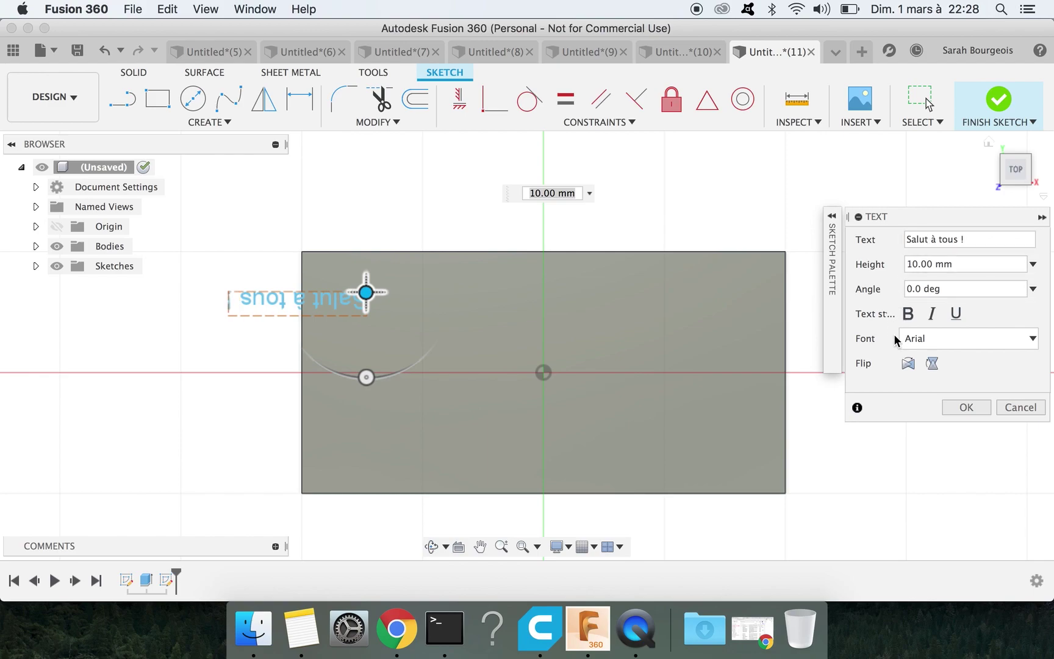
- Flip the text both horizontally and vertically so it reads upright, and set its height to 25 mm
click(908, 363)
click(934, 364)
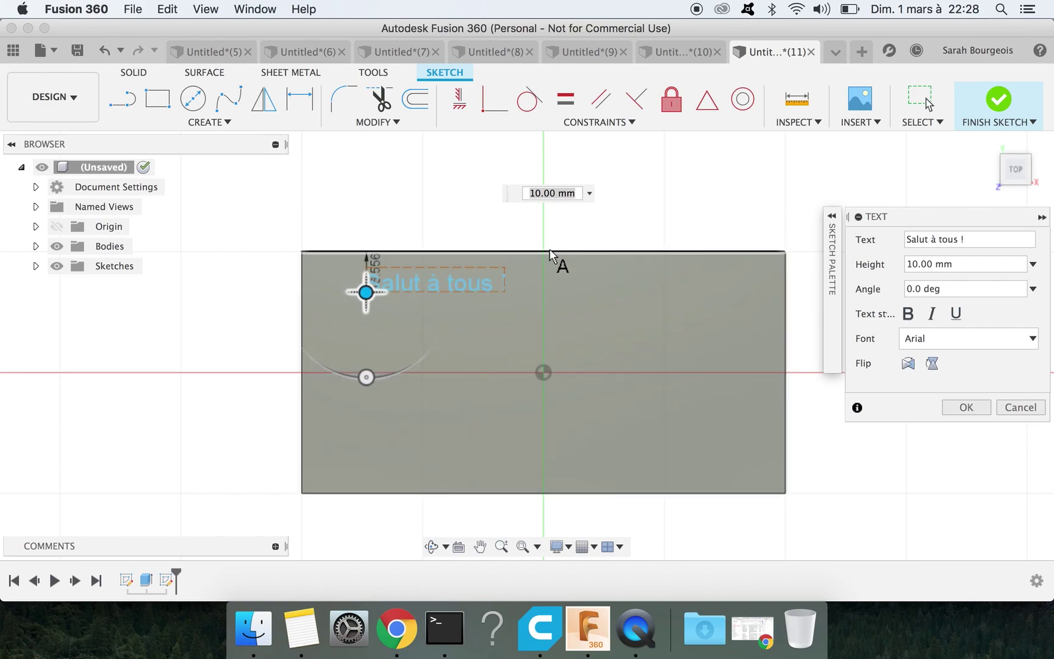
click(942, 264)
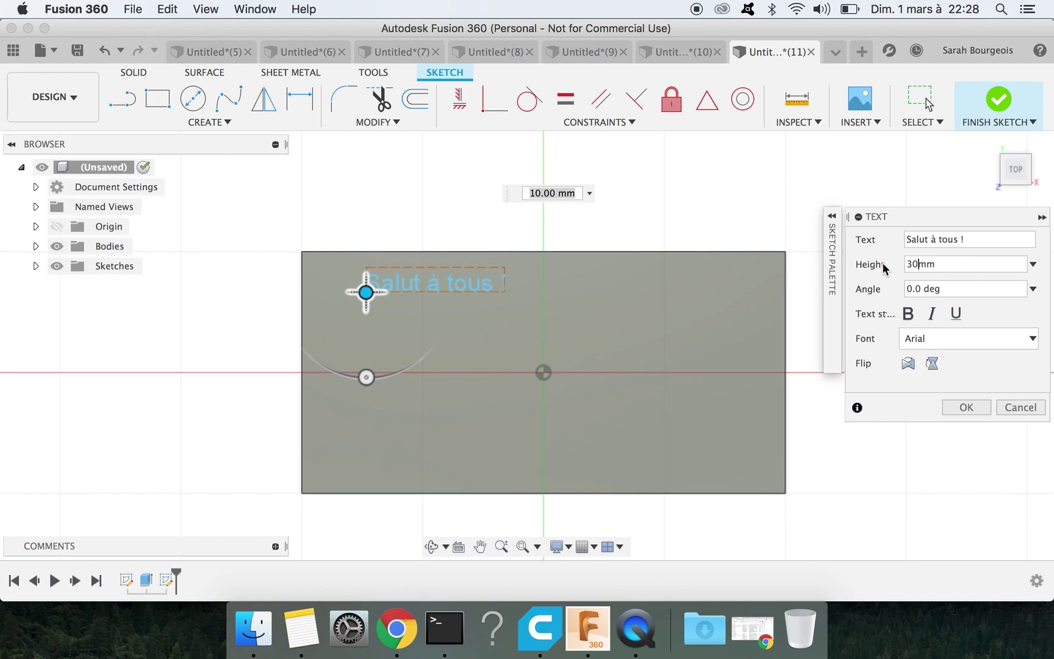
text(25)
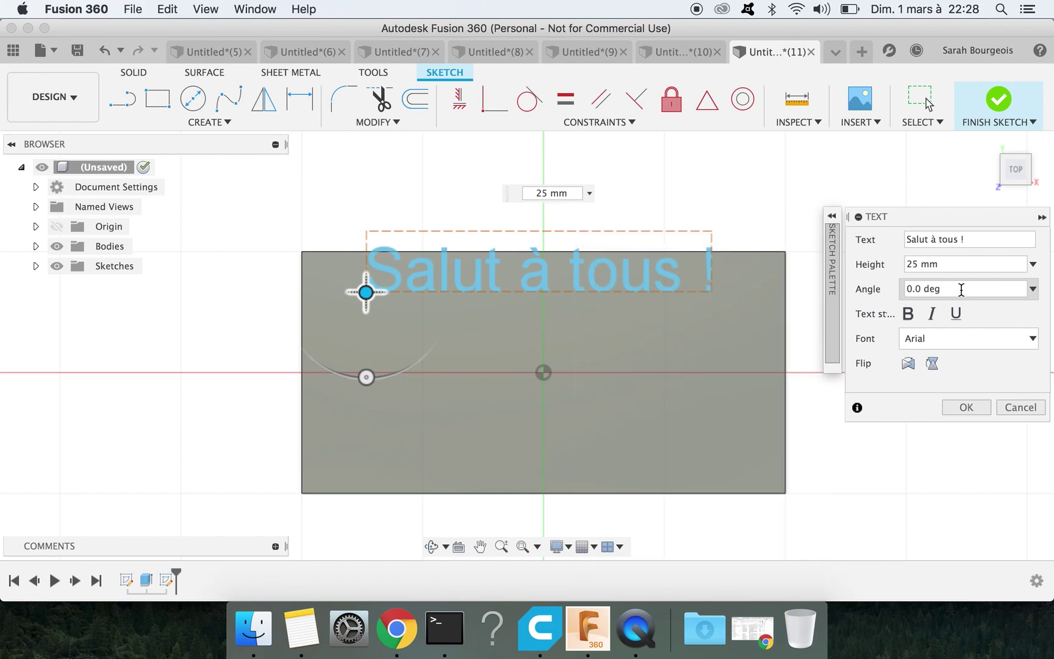
- Try rotating the text to angles such as 45 and 90 degrees, and return it to 0 degrees
double_click(916, 288)
text(45)
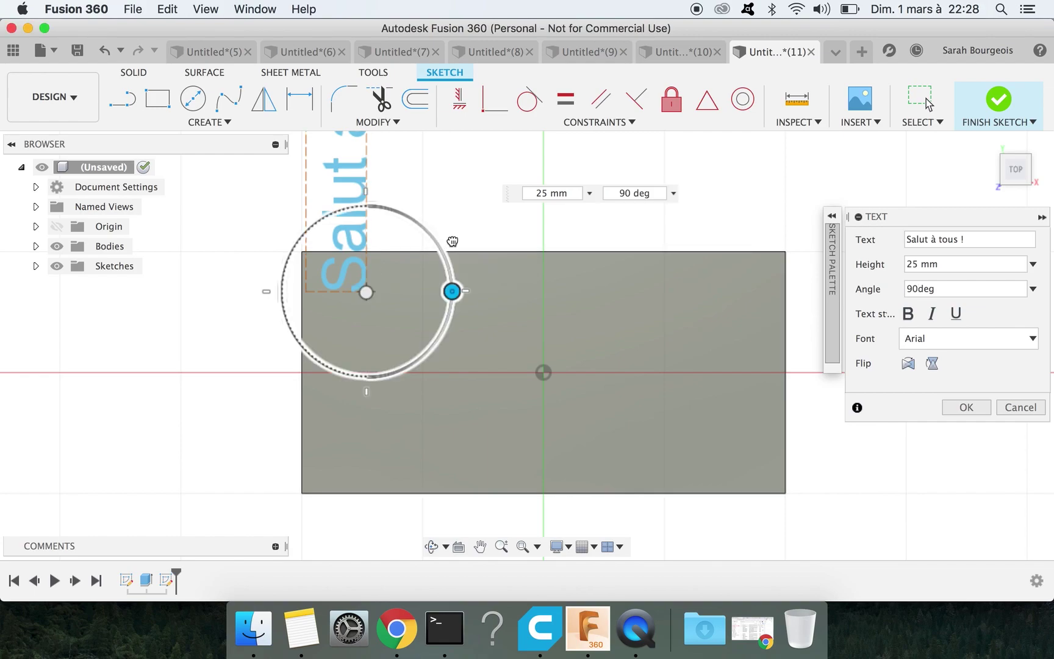
drag(452, 292, 432, 347)
drag(502, 297, 503, 427)
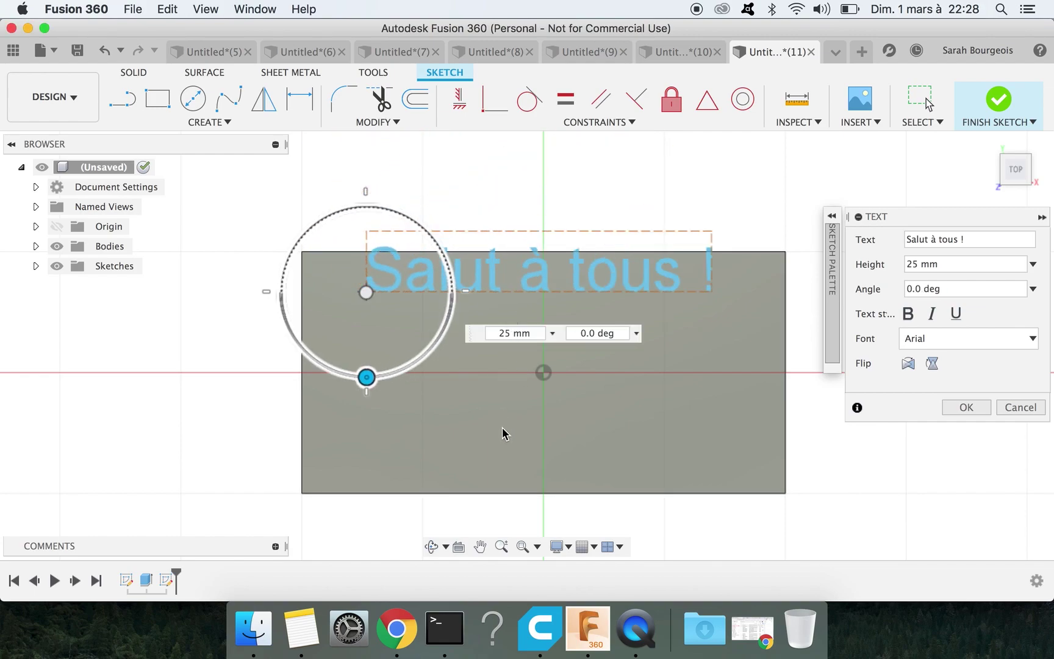
- Move the text down to roughly the middle of the block's top face
drag(364, 293, 386, 387)
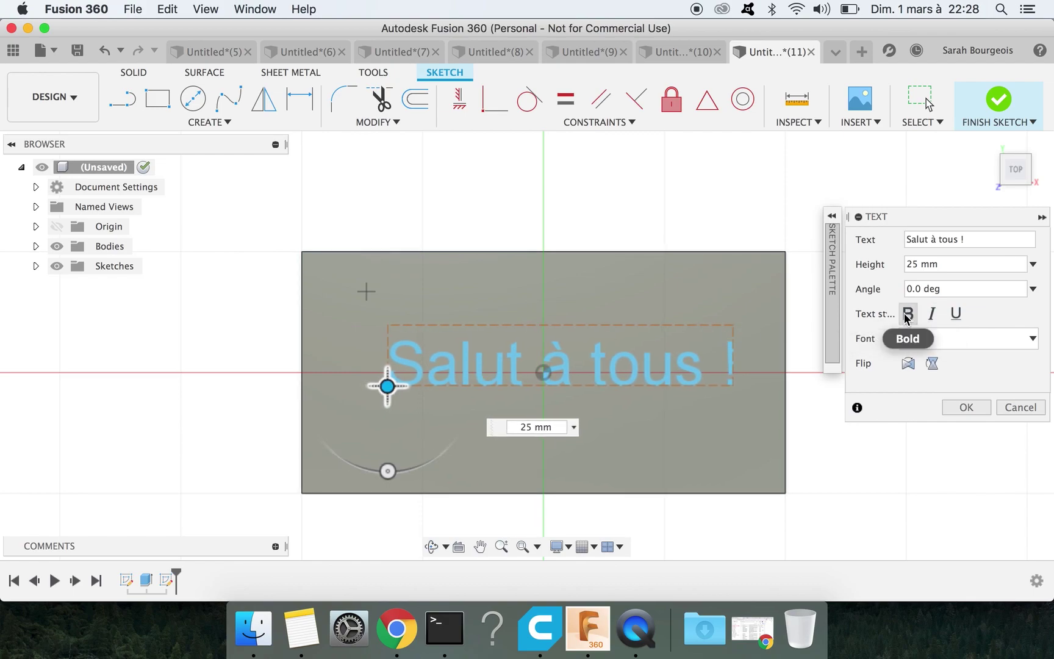
- Try the bold, italic and underline styles on the text, turning each one off again
click(908, 315)
click(907, 317)
click(931, 314)
click(931, 315)
click(956, 314)
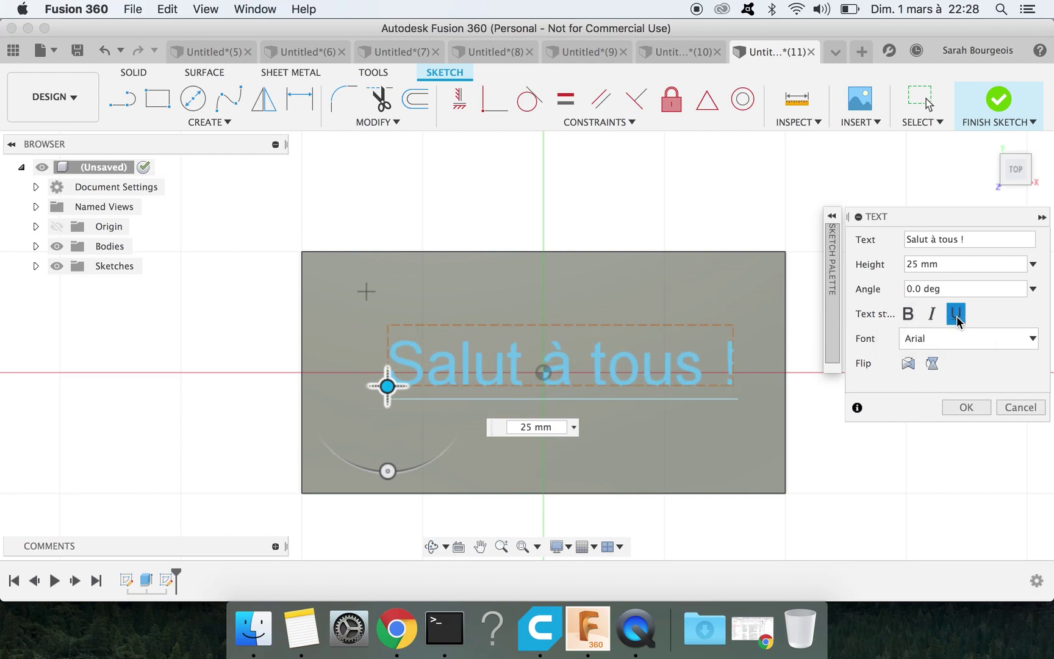
click(956, 315)
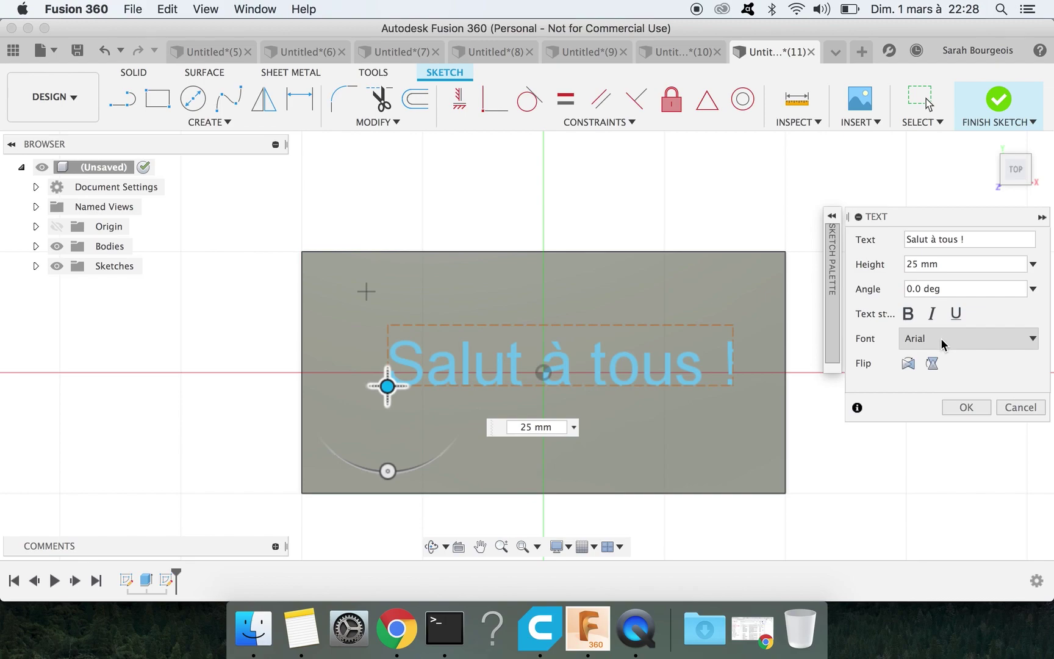
- Try the Courier New font on the text and shift the text toward the block's left edge
click(941, 338)
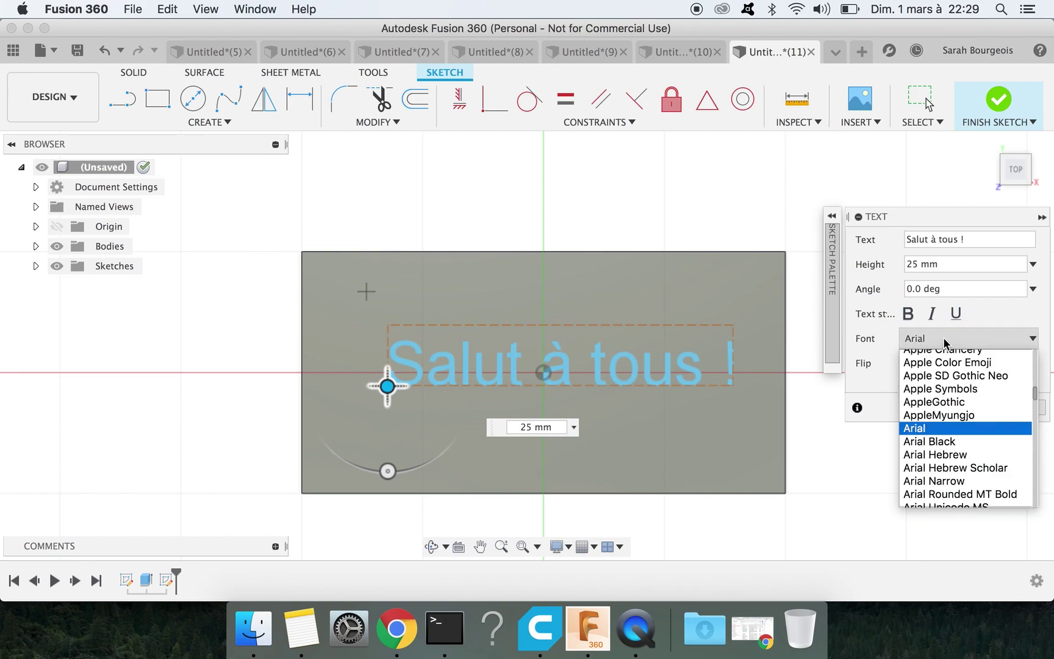
key(Down)
key(Down)
key(Down)
key(Down)
key(Down)
key(Down)
key(Down)
key(Down)
key(Down)
key(Down)
key(Down)
key(Down)
key(Down)
key(Down)
key(Down)
key(Down)
key(Down)
key(Down)
key(Down)
key(Down)
key(Down)
key(Down)
key(Down)
key(Down)
key(Down)
key(Down)
key(Down)
key(Down)
key(Down)
key(Down)
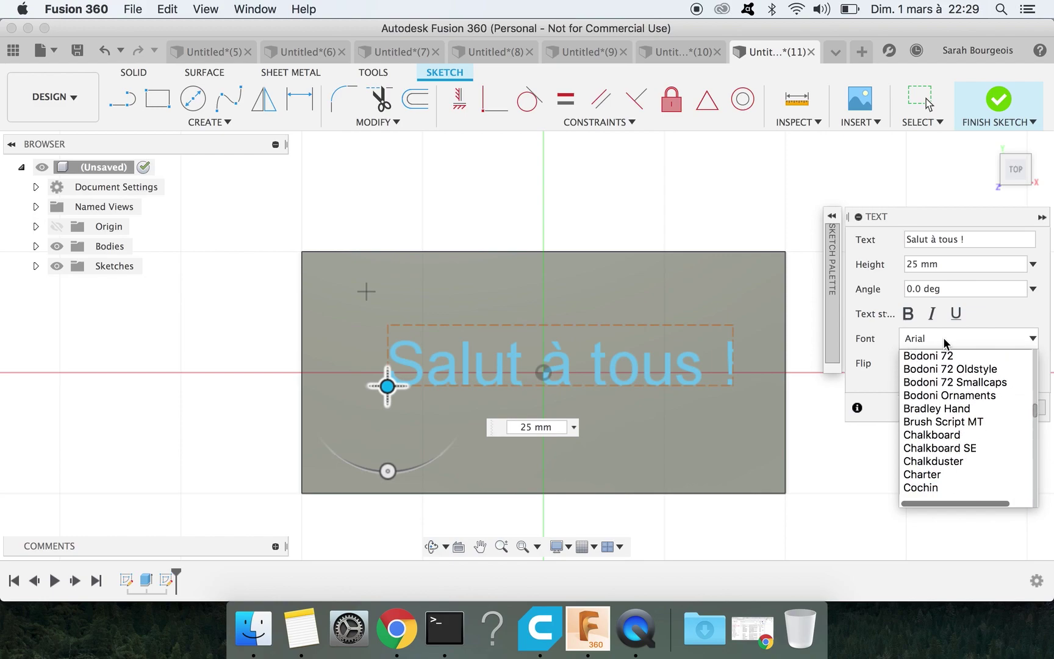
key(Down)
key(Down)
key(Down)
key(Up)
key(Up)
key(Up)
key(Up)
key(Down)
key(Down)
key(Down)
key(Down)
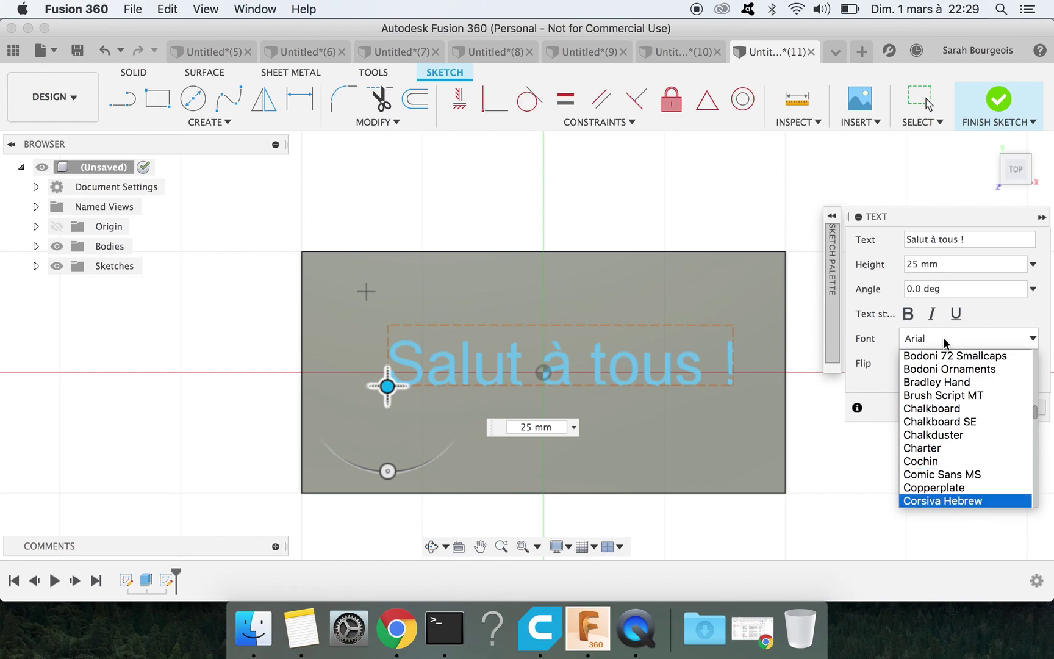
key(Down)
key(Down)
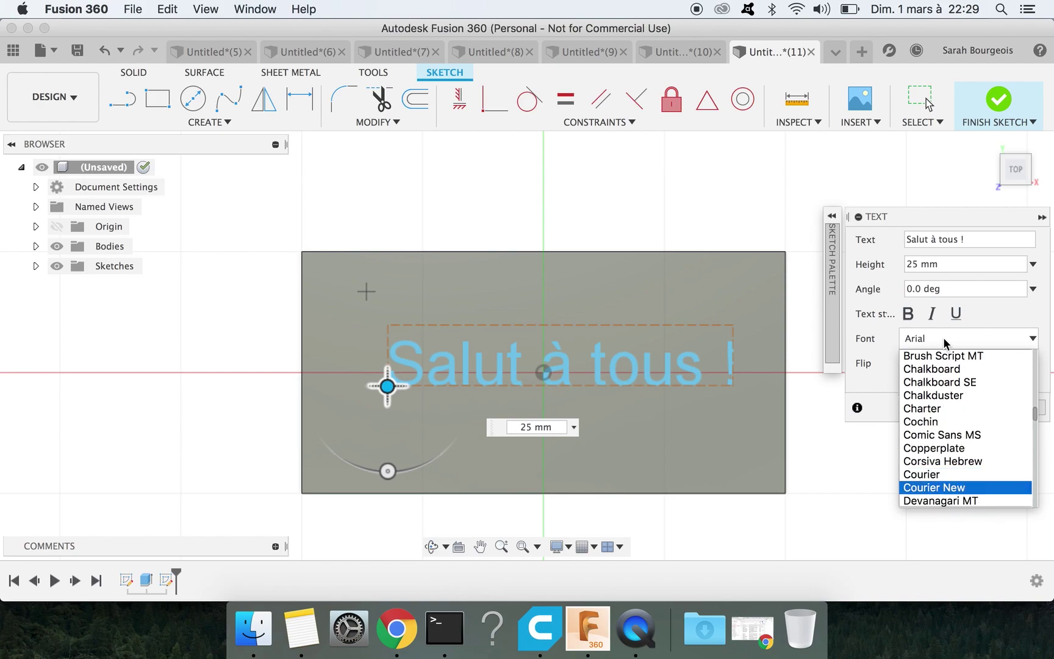
key(Return)
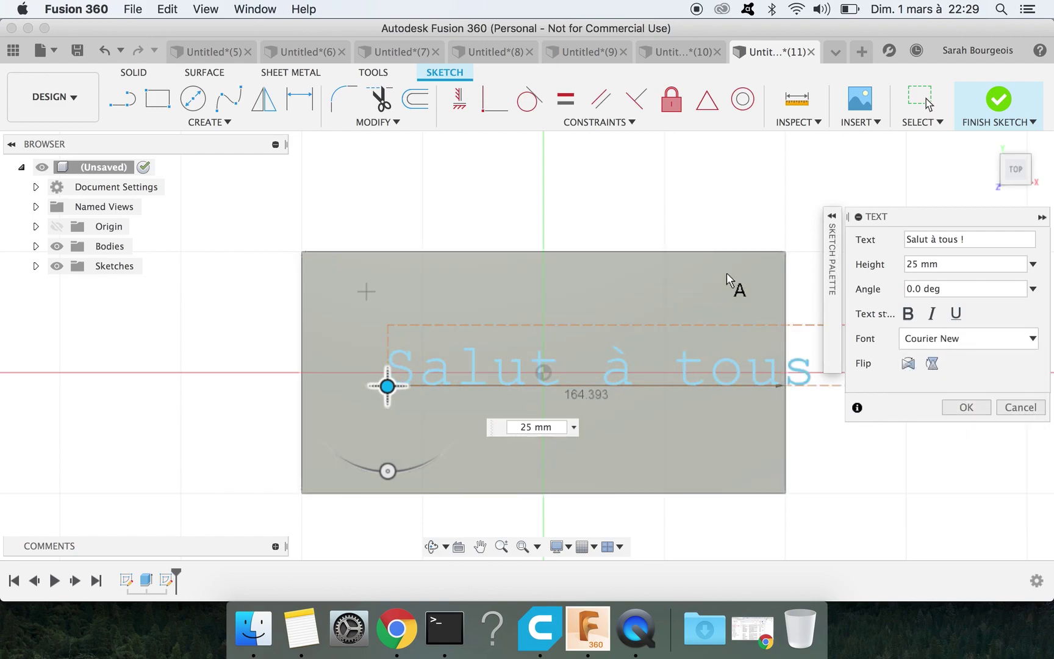
drag(400, 386, 335, 383)
- Set the text's font to Comic Sans MS and move the text to roughly the middle of the top face
click(919, 339)
click(915, 433)
click(945, 341)
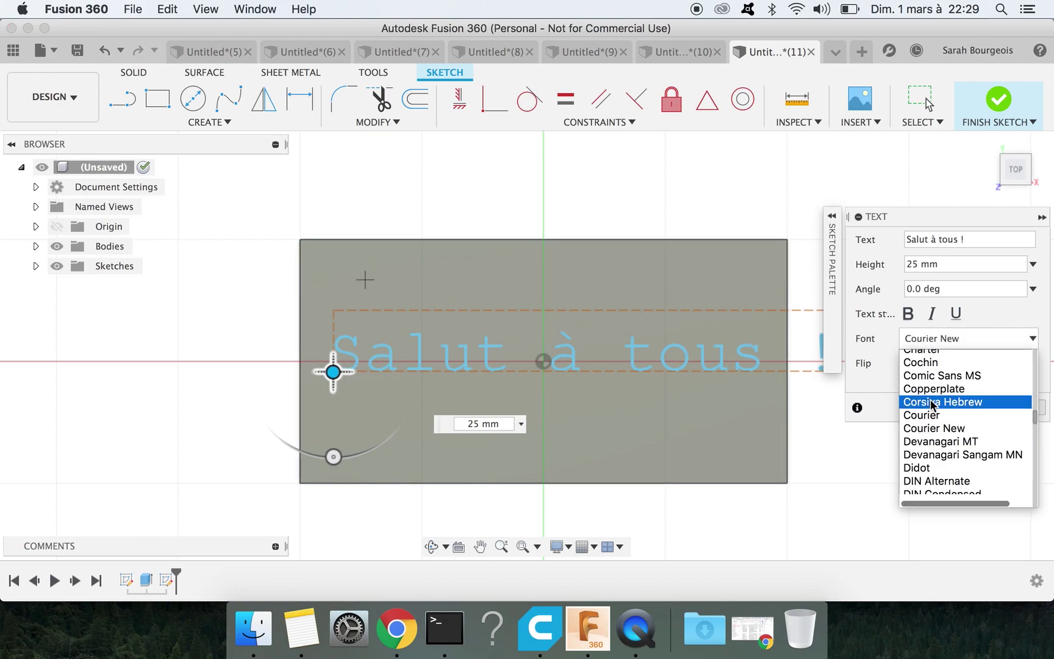
click(939, 372)
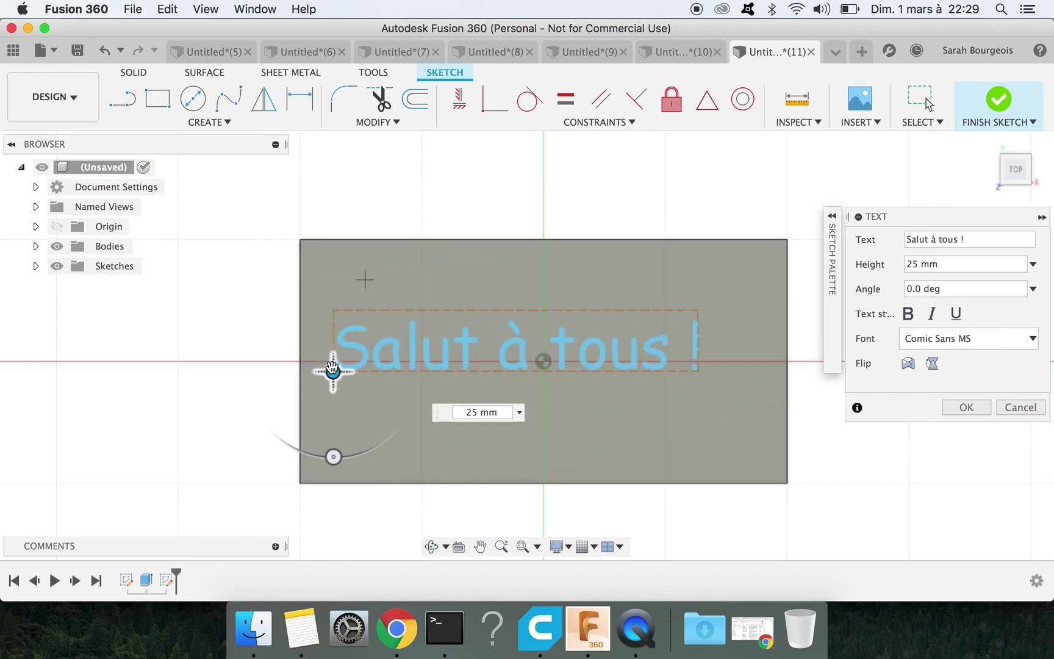
drag(334, 372, 366, 378)
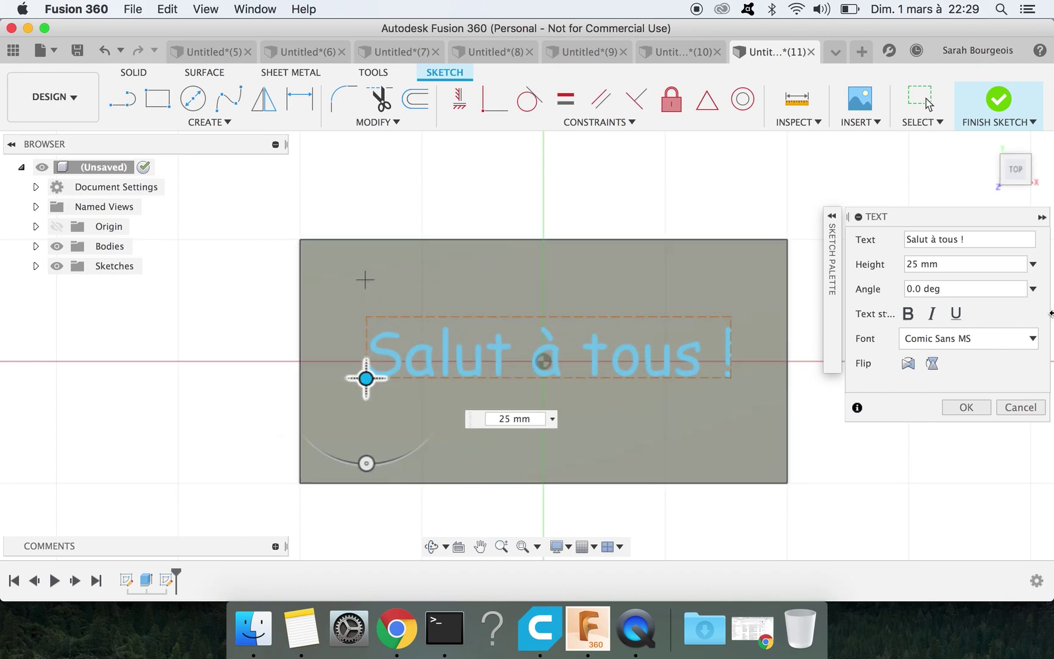
- Try flipping the text horizontally and vertically, reverting each flip
click(909, 365)
click(909, 365)
click(933, 365)
click(933, 365)
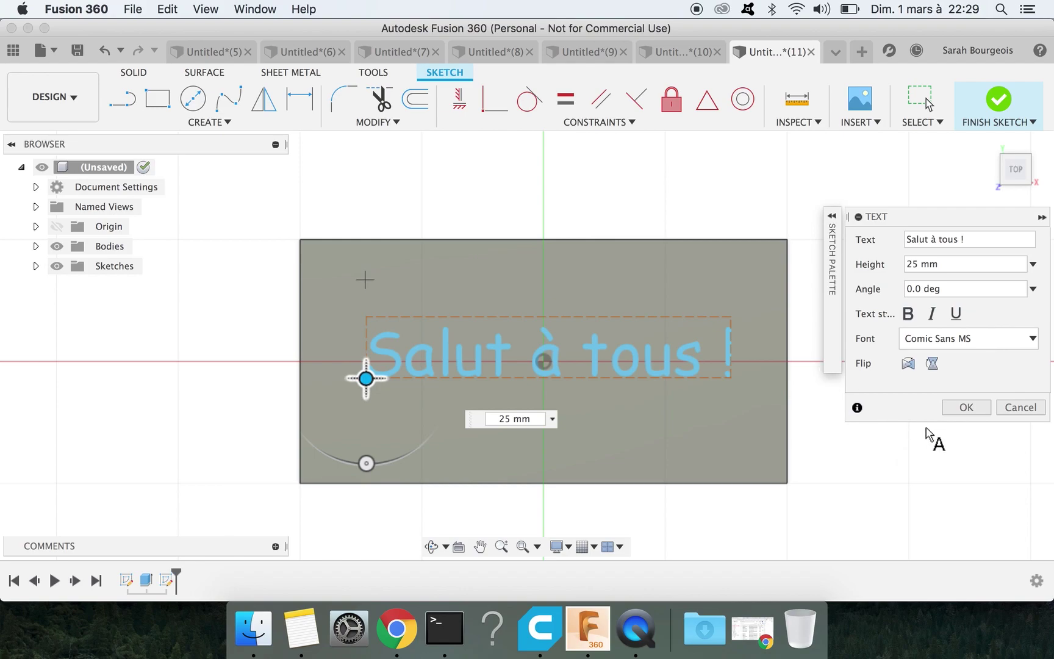
- Accept the text settings, and reopen the text once to review them before closing the edit
click(960, 407)
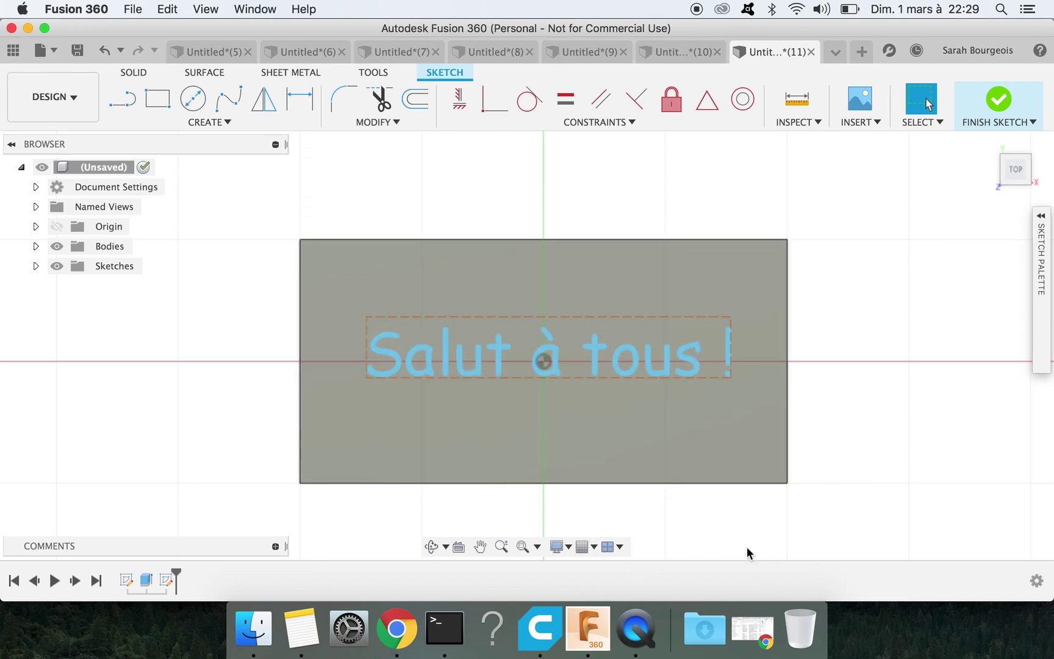
double_click(603, 370)
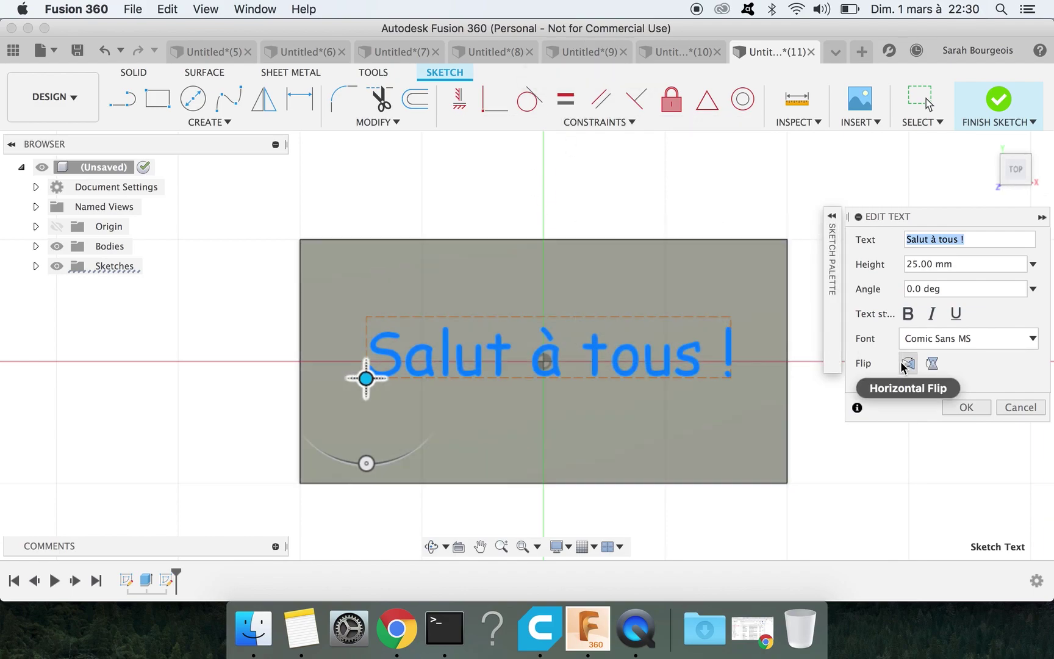
click(956, 409)
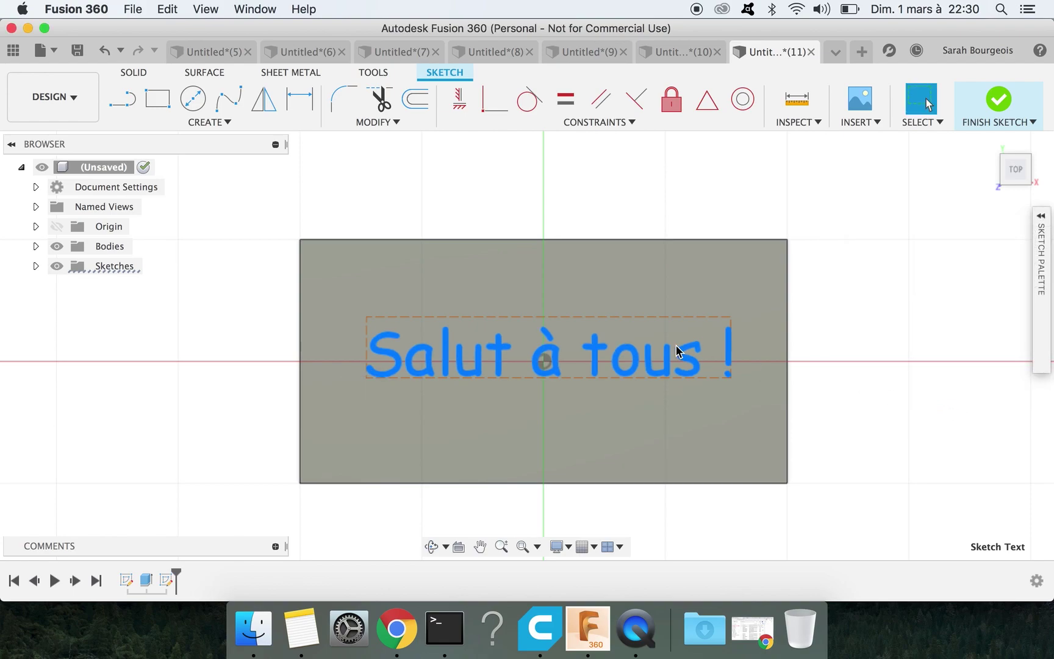
- Extrude the text by -4 mm as a cut to engrave it into the top face, and inspect it at an angle
click(130, 72)
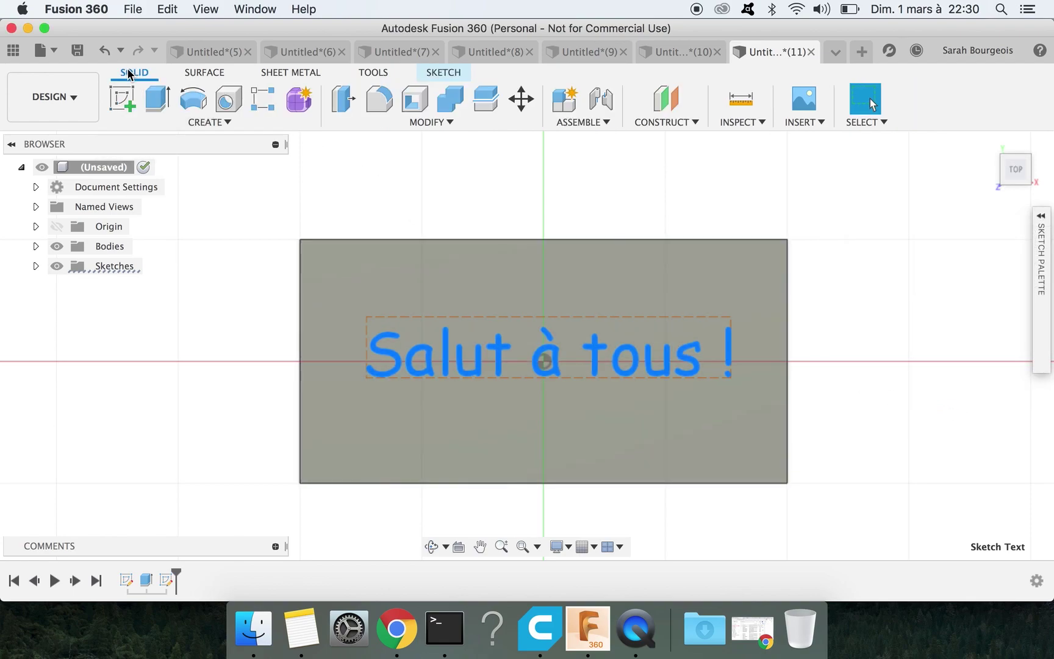
click(160, 97)
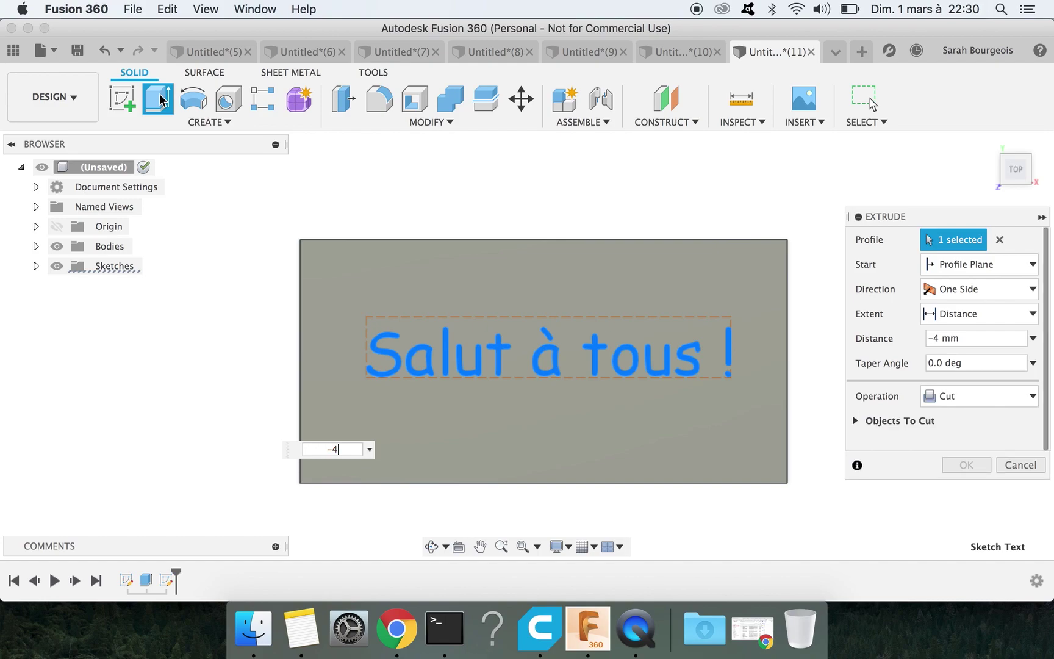
text(-4)
key(Return)
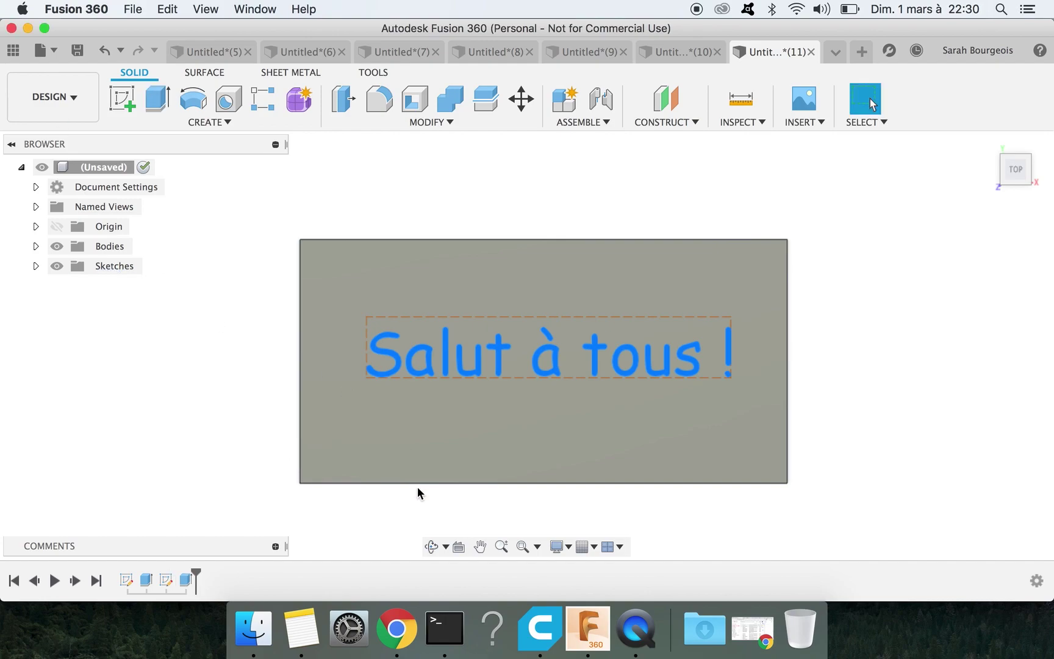
click(431, 547)
drag(419, 459, 431, 479)
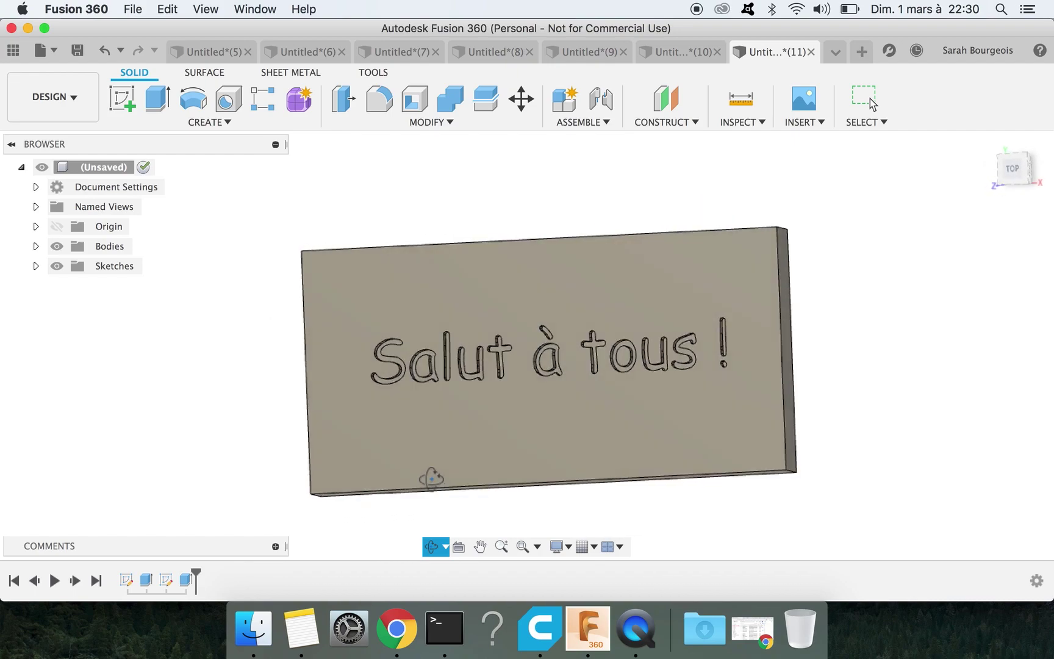
- Undo the engraving and extrude the text 4 mm outward from the top face, joined to the block
double_click(557, 373)
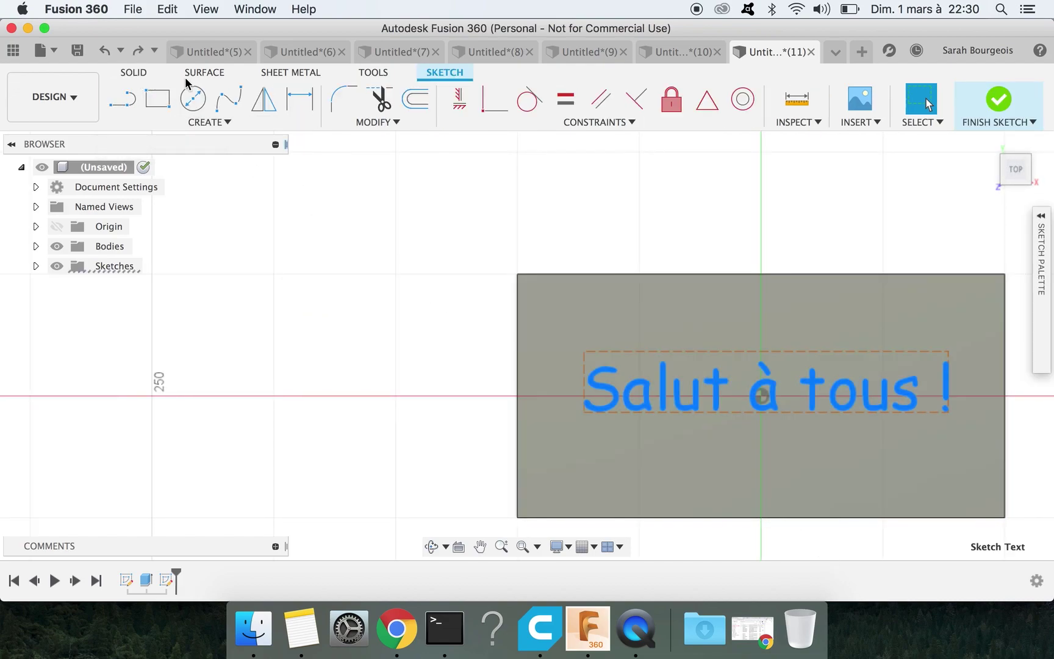
click(131, 73)
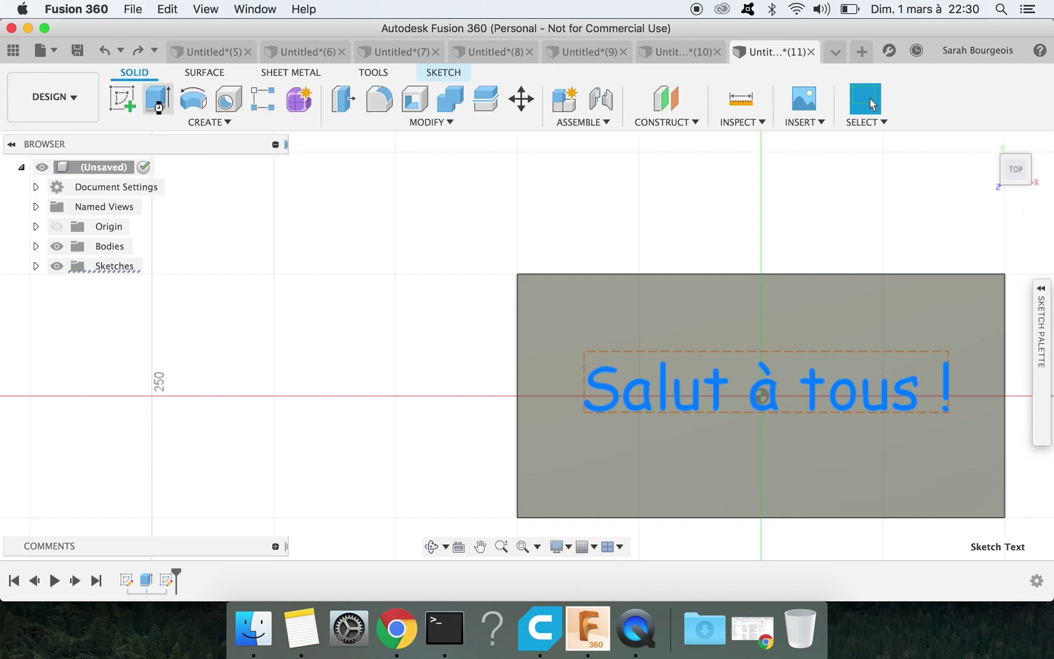
click(158, 107)
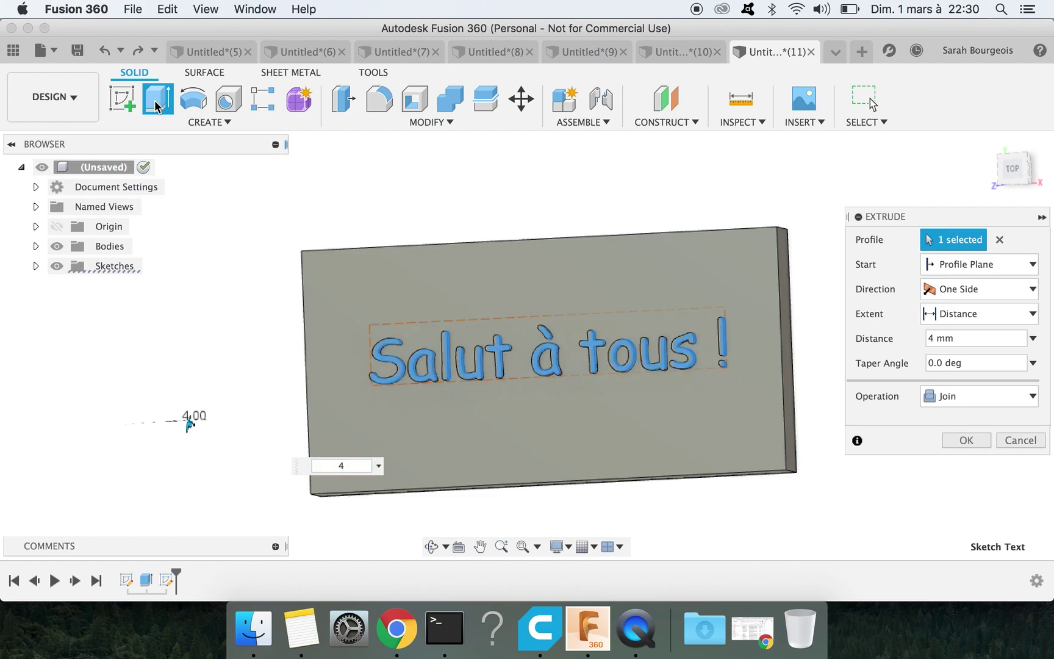
key(Return)
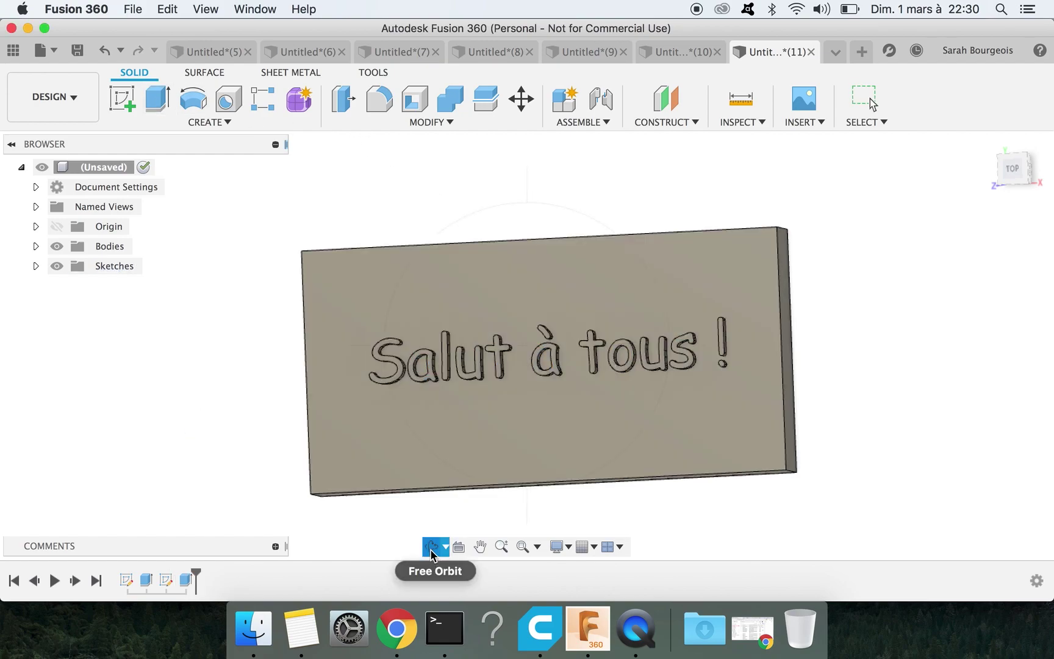
drag(459, 452, 477, 517)
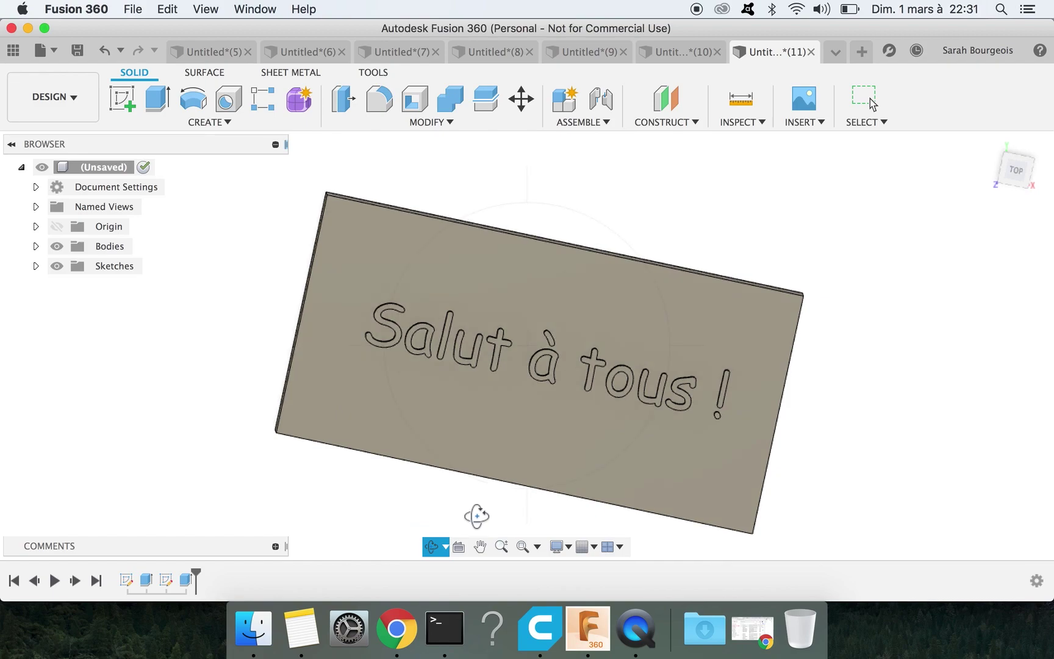
mouse_move(400, 253)
mouse_down()
mouse_move(372, 268)
mouse_move(367, 232)
mouse_move(384, 209)
mouse_move(400, 222)
mouse_move(396, 238)
mouse_up()
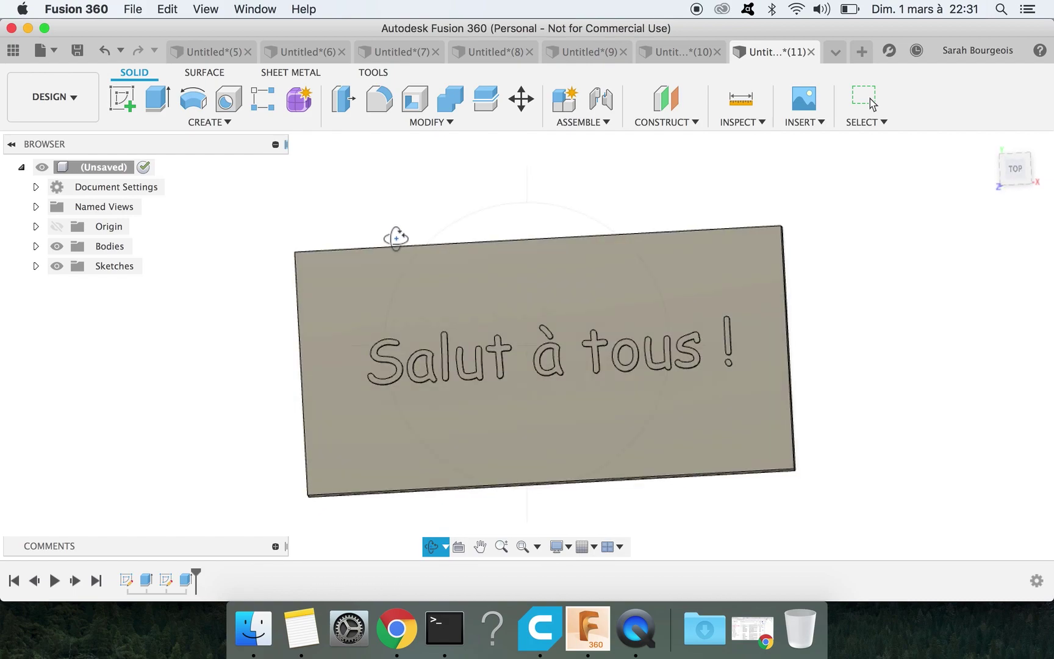
- Fillet the top face's short edge next to the start of the text with a 25 mm radius
key(f)
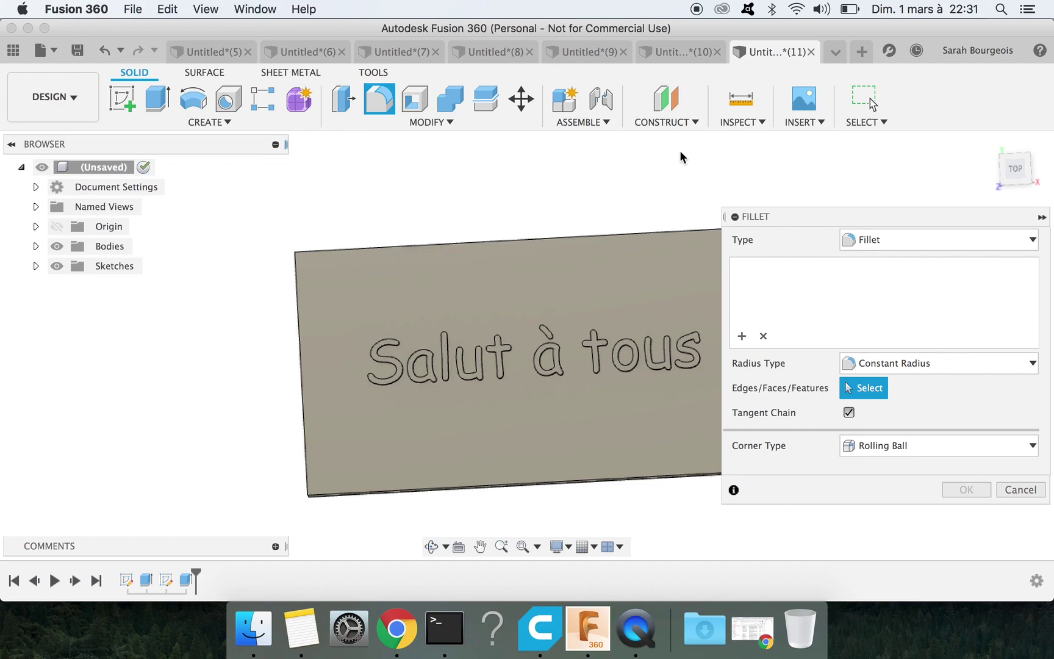
click(298, 344)
text(25)
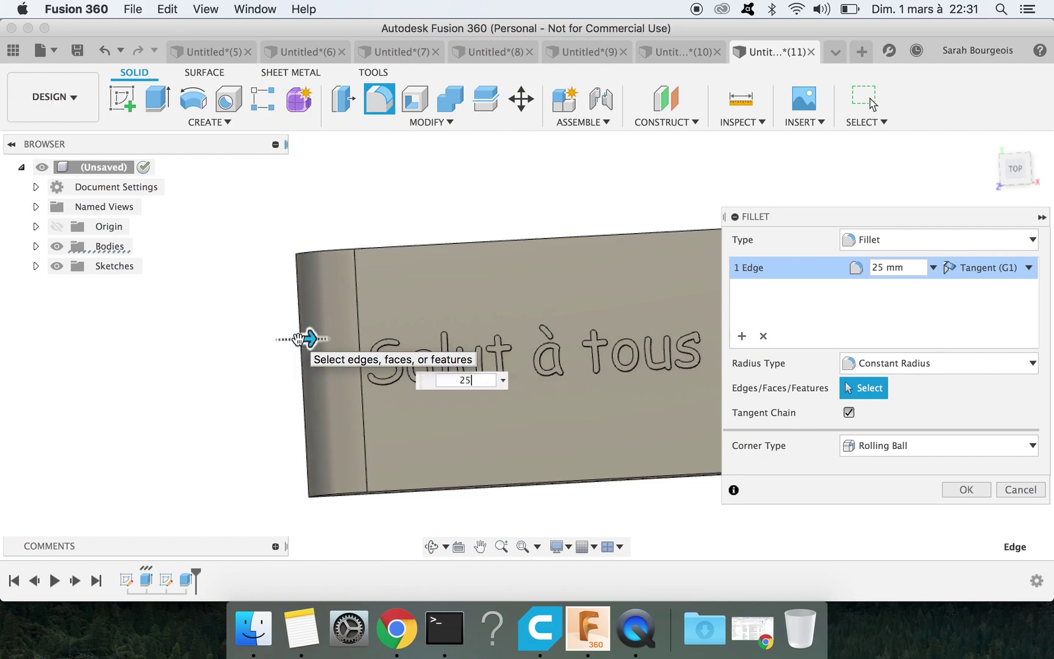
key(Return)
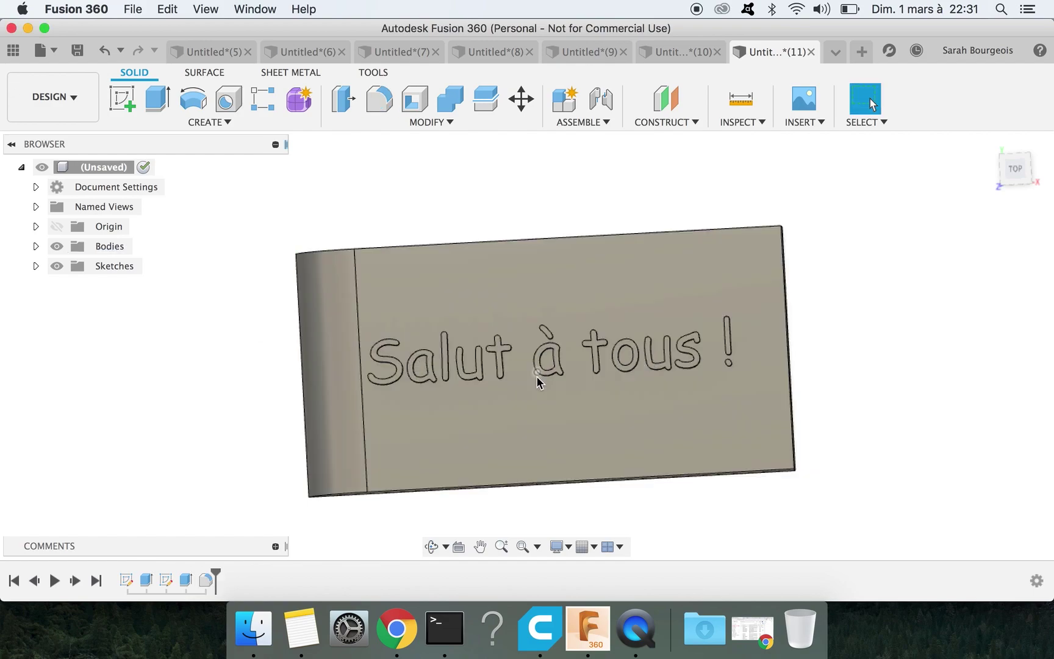
- Fillet the opposite short top edge, beside the exclamation mark, with a 25 mm radius
click(431, 548)
drag(750, 373, 714, 374)
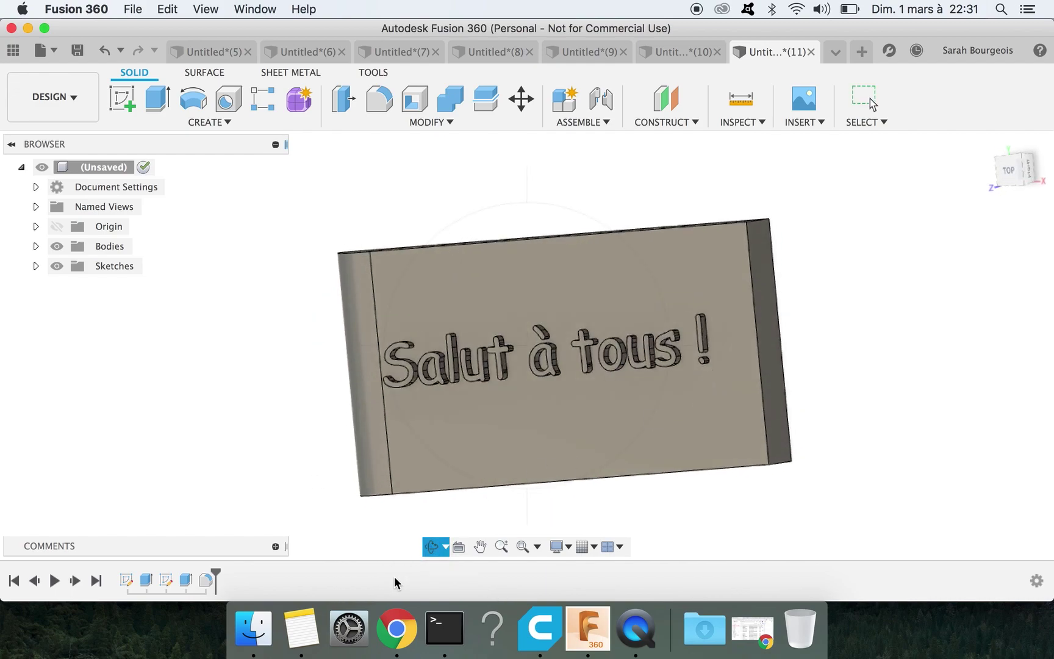
drag(424, 365, 291, 329)
key(f)
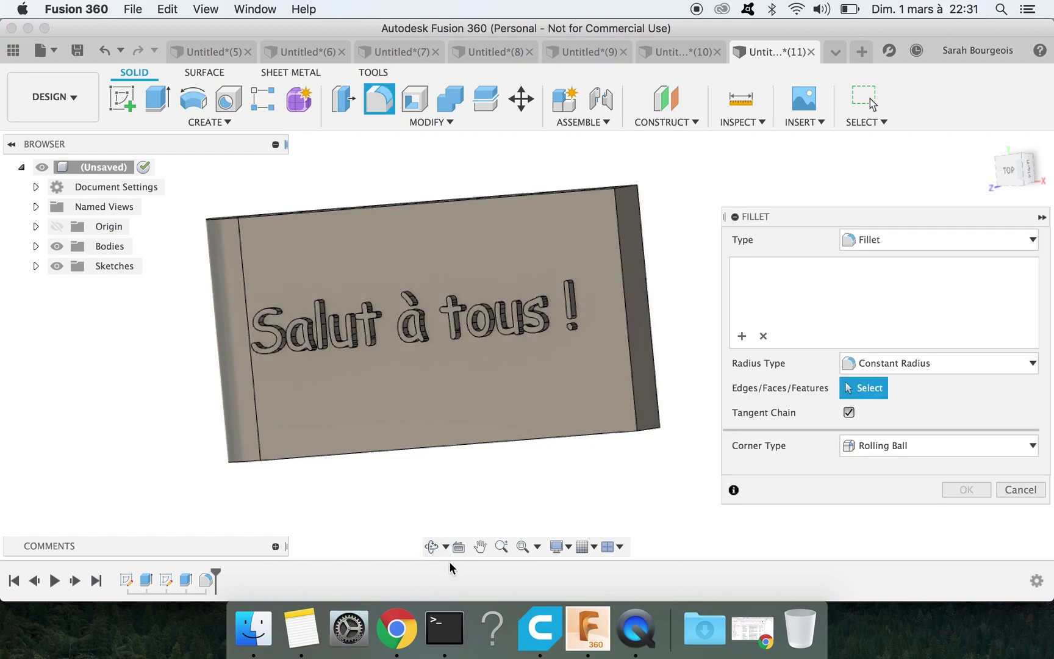
click(625, 285)
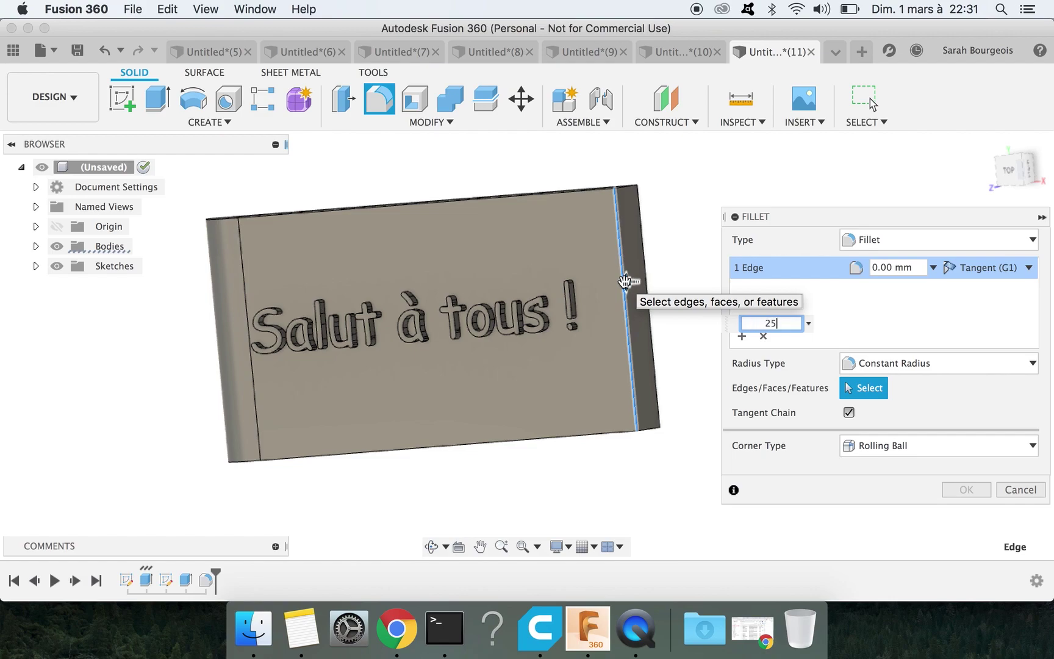
text(25)
key(Return)
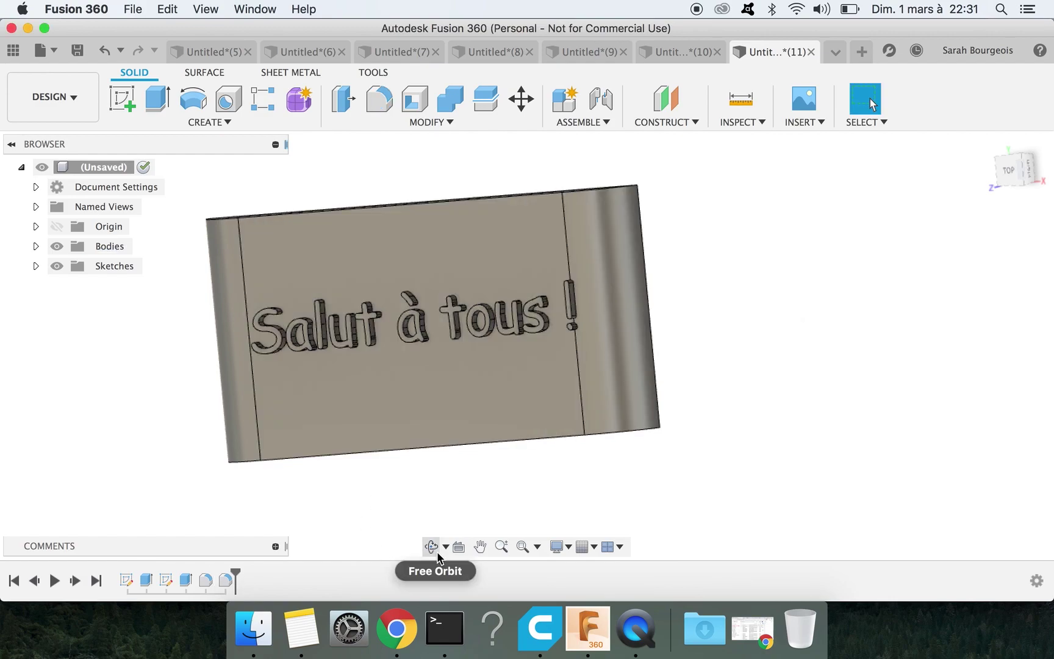
- Fillet the tangent edge chain along the block's long back side with a 15 mm radius, and inspect the block from the front
click(434, 548)
drag(412, 366, 428, 363)
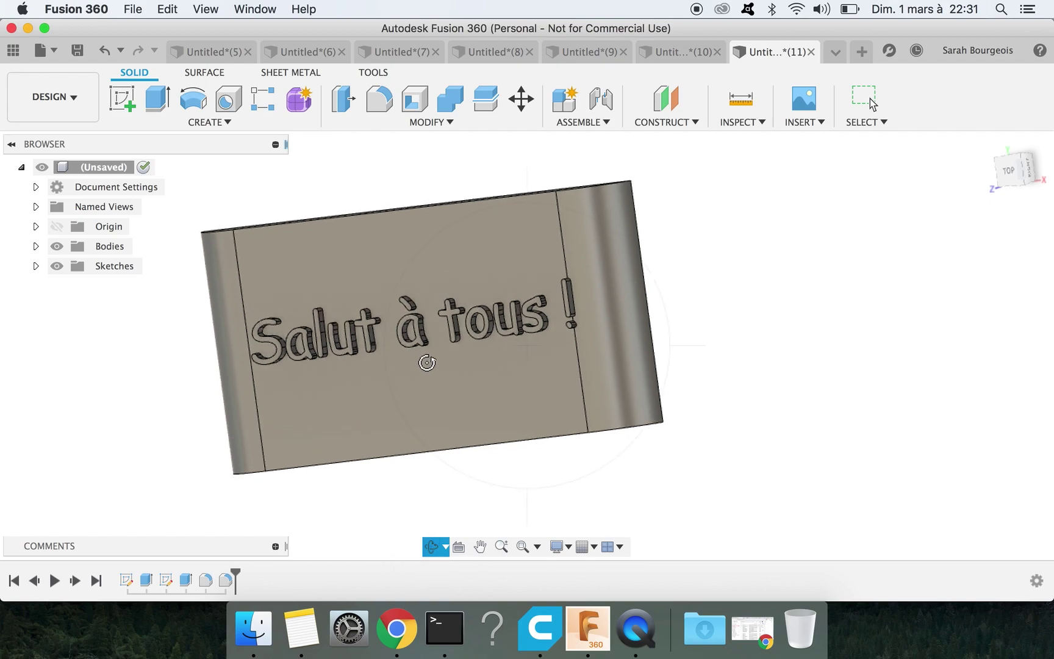
key(f)
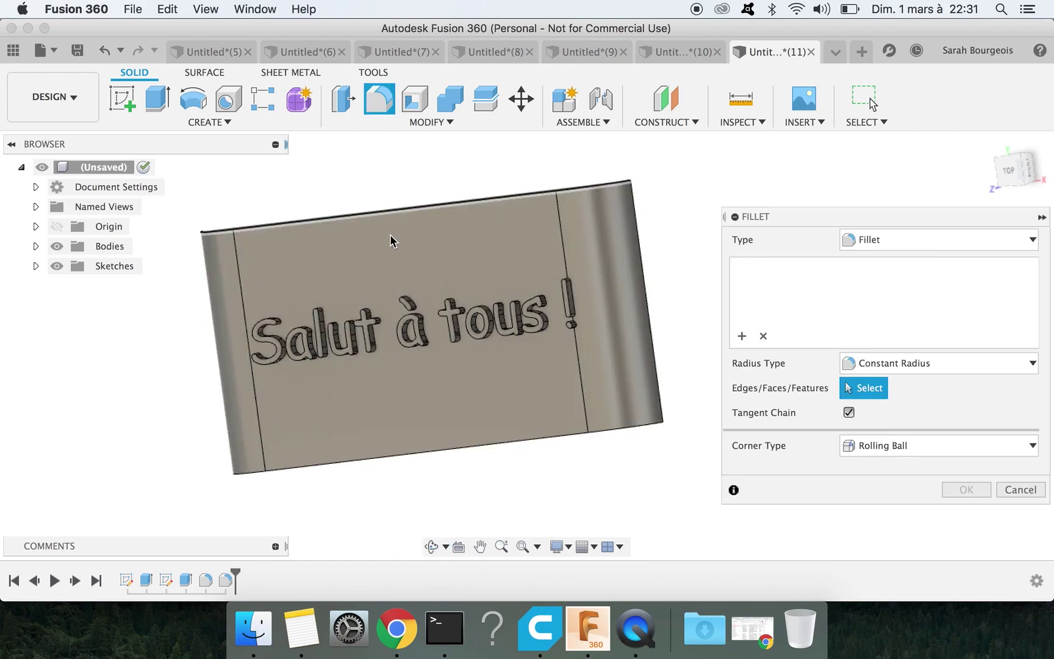
click(434, 547)
drag(423, 445, 446, 366)
drag(500, 239, 476, 305)
key(Escape)
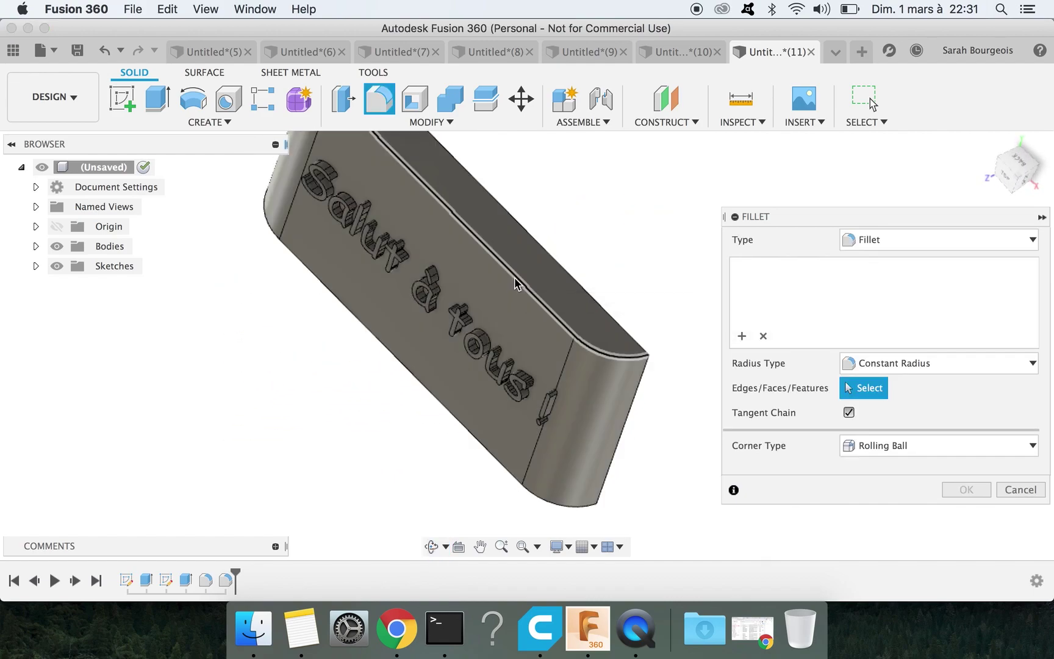
click(514, 277)
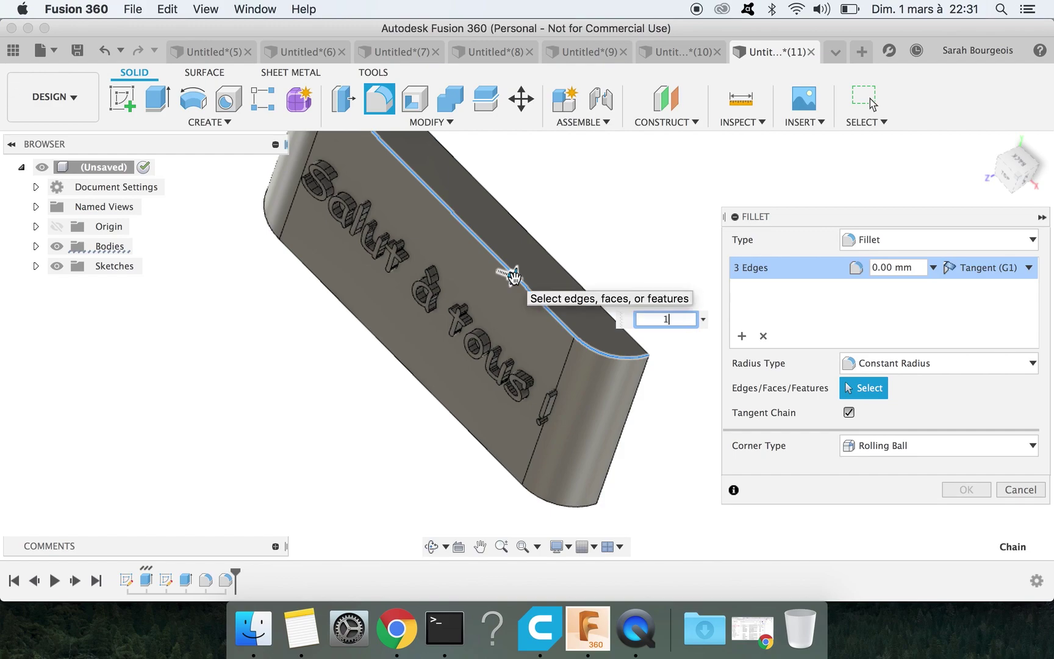
text(1)
key(Return)
text(5)
key(Return)
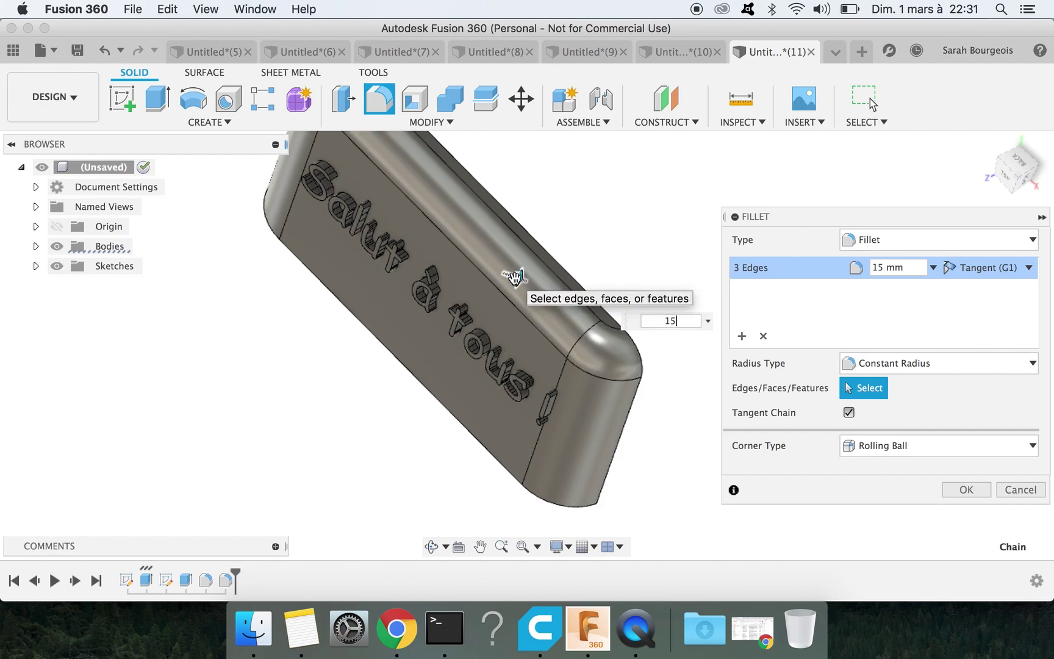
click(871, 101)
click(432, 546)
drag(449, 370, 559, 216)
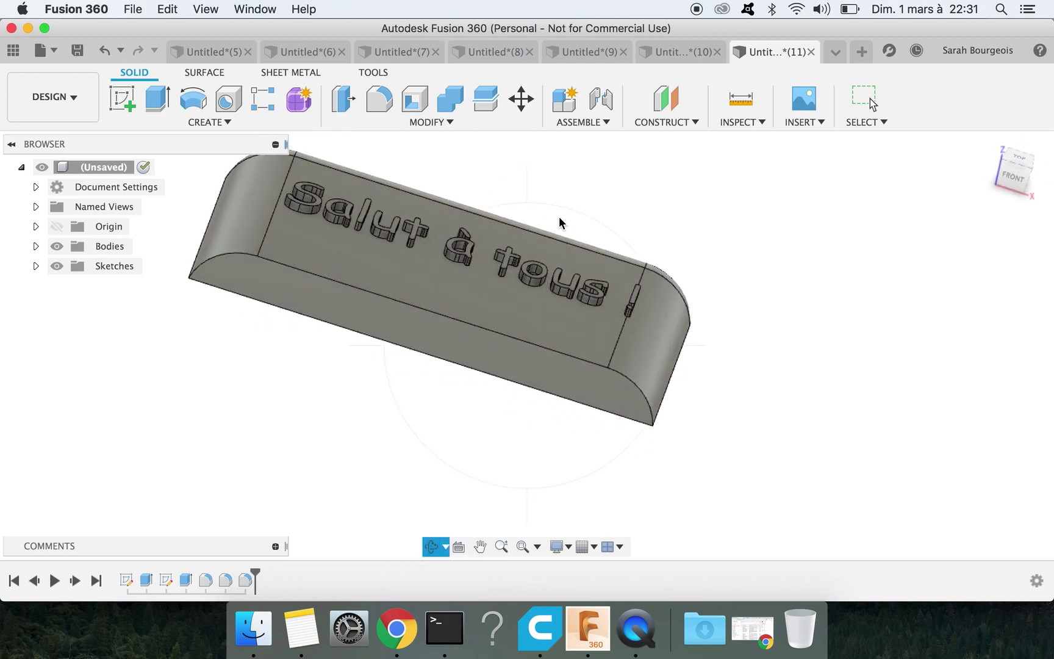
- Fillet the tangent edge chain along the block's long front side with a 10 mm radius
key(f)
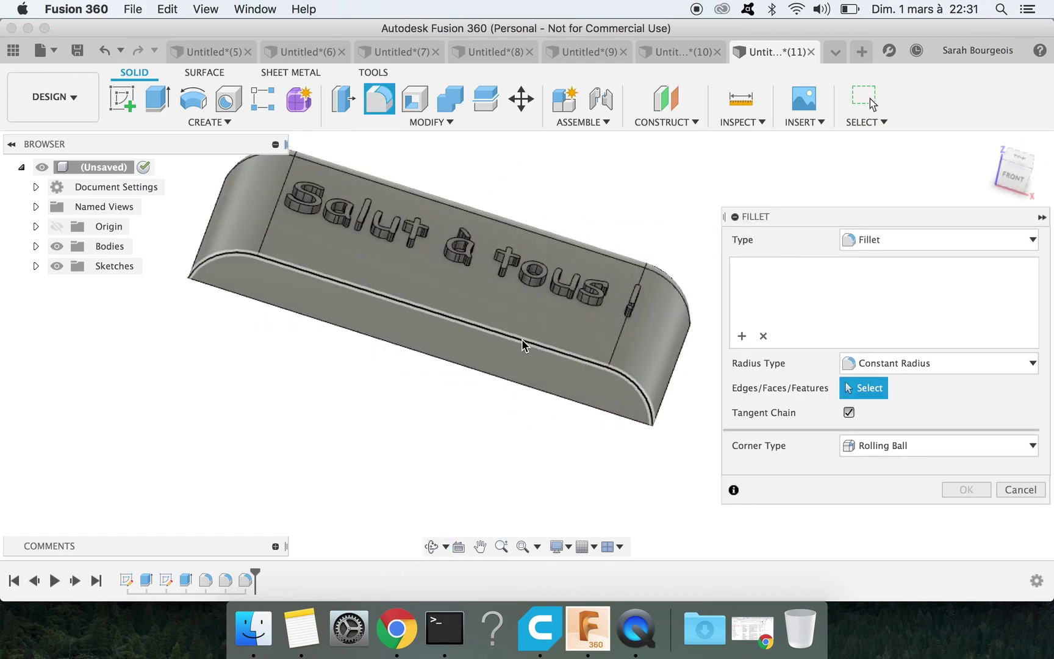
click(522, 340)
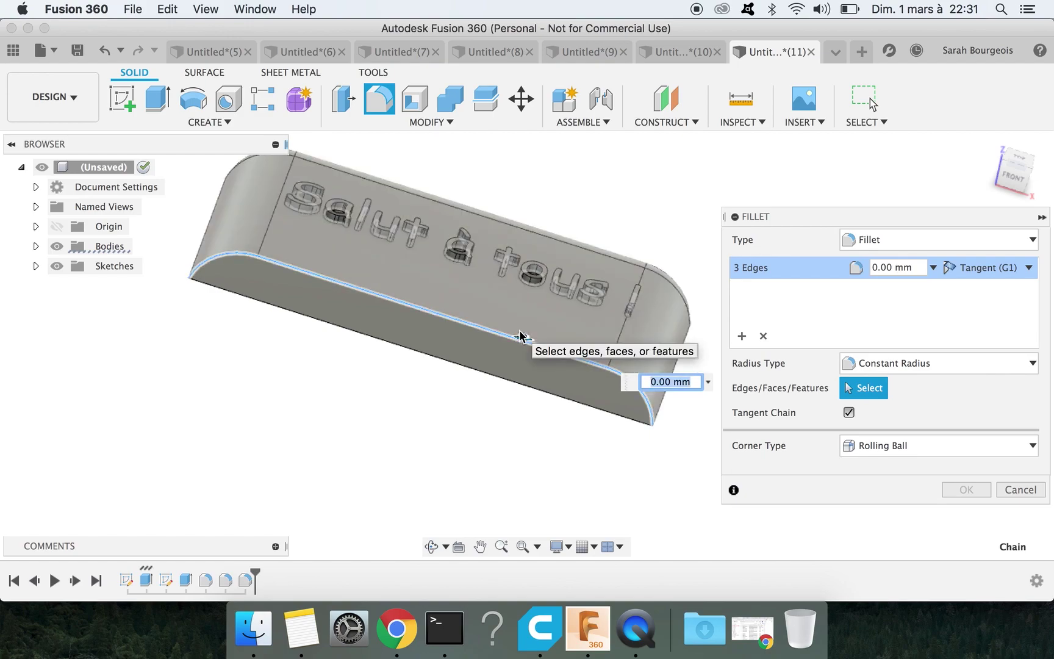
text(1)
text(0)
key(Return)
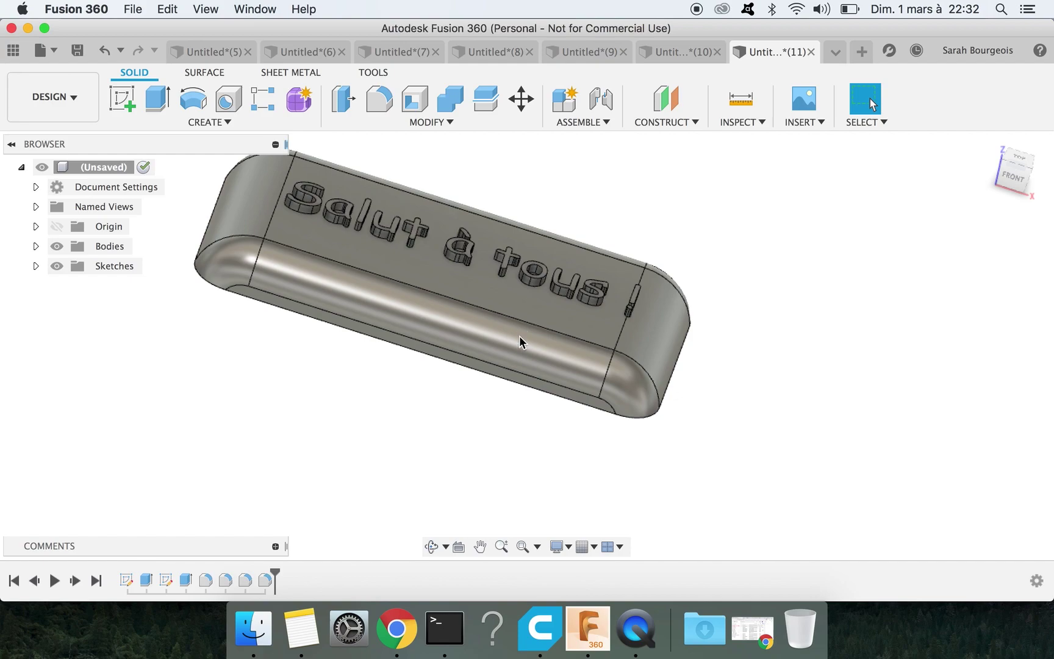
- Examine the raised text and the rounded edges of the block from the top and from the front
click(432, 546)
drag(412, 321, 447, 294)
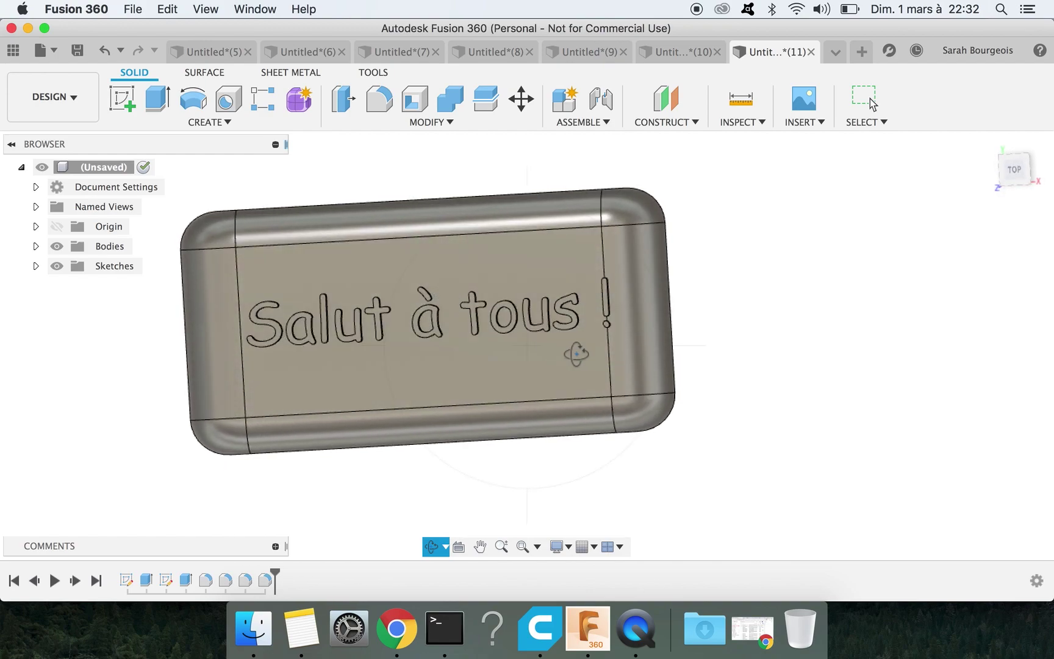
drag(404, 318, 363, 222)
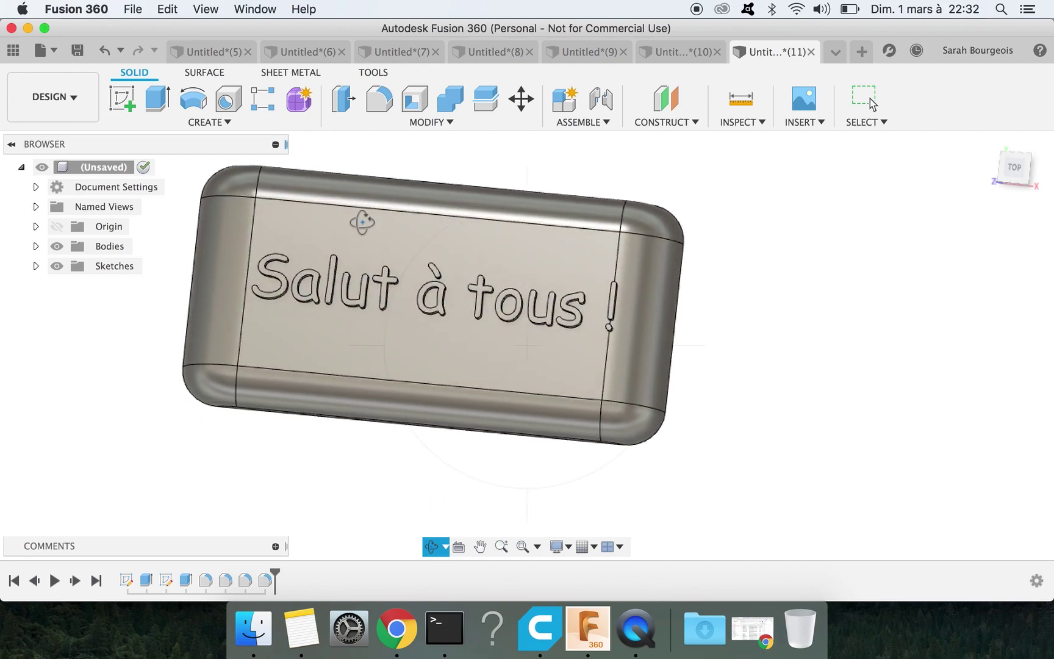
click(134, 9)
click(129, 5)
mouse_move(501, 267)
mouse_down()
mouse_move(500, 207)
mouse_move(483, 240)
mouse_move(489, 251)
mouse_move(506, 204)
mouse_move(502, 265)
mouse_up()
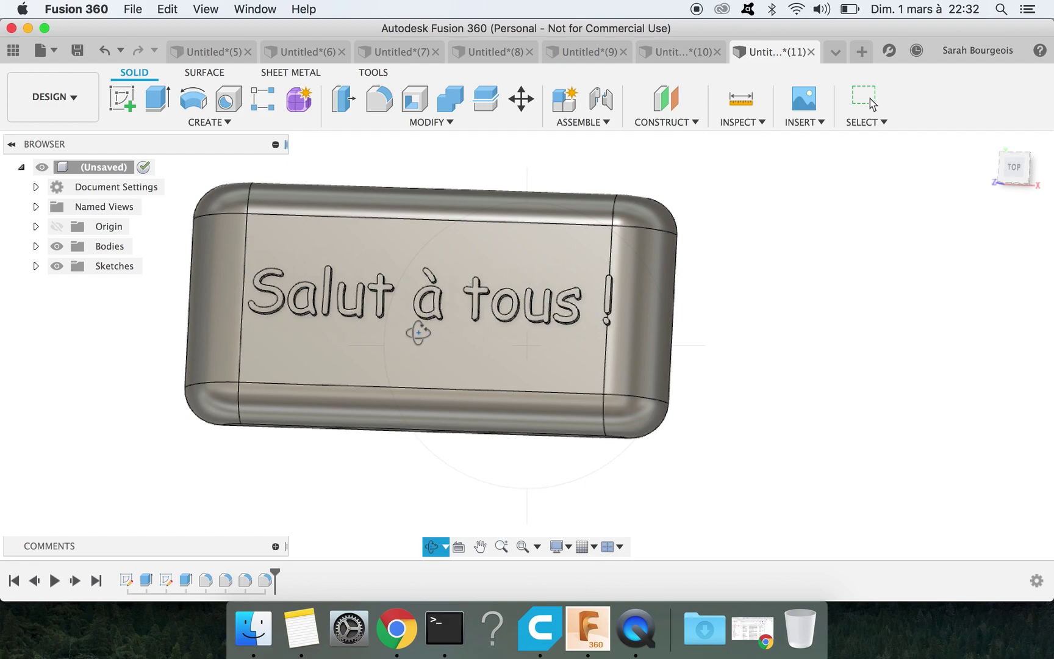
drag(319, 343, 339, 314)
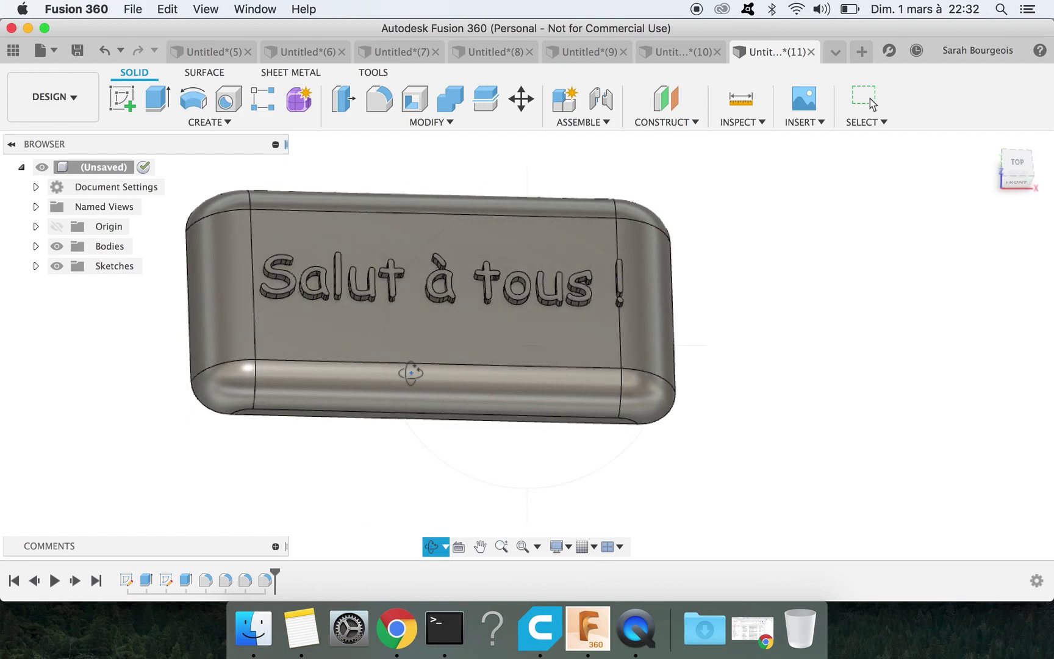
right_click(635, 621)
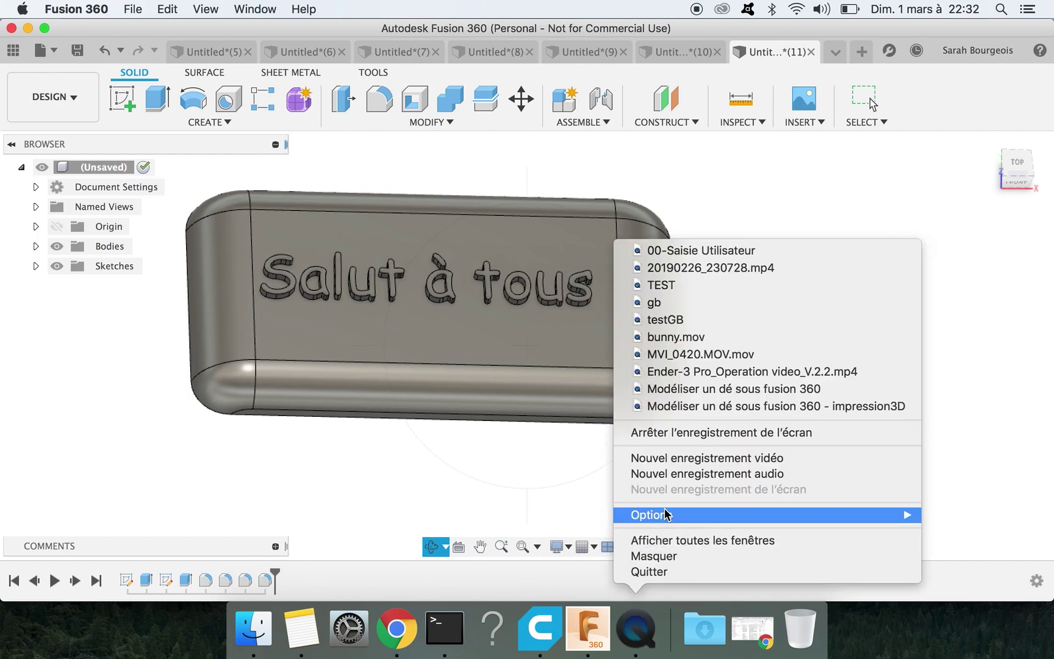